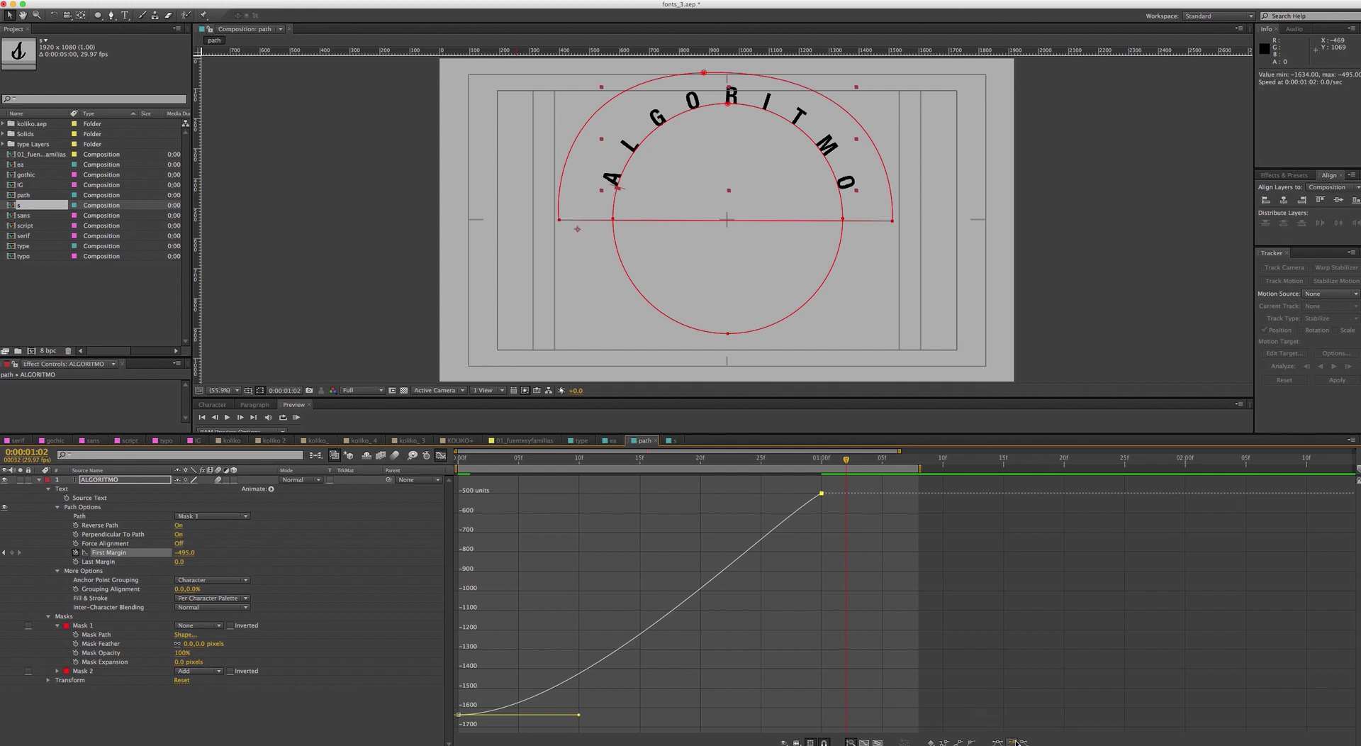
- Preview the existing ALGORITMO text-on-path animation in the layer timeline, outside the graph editor
{"action": "left_click", "coordinate": [441, 455]}
{"action": "key", "text": "KP_0"}
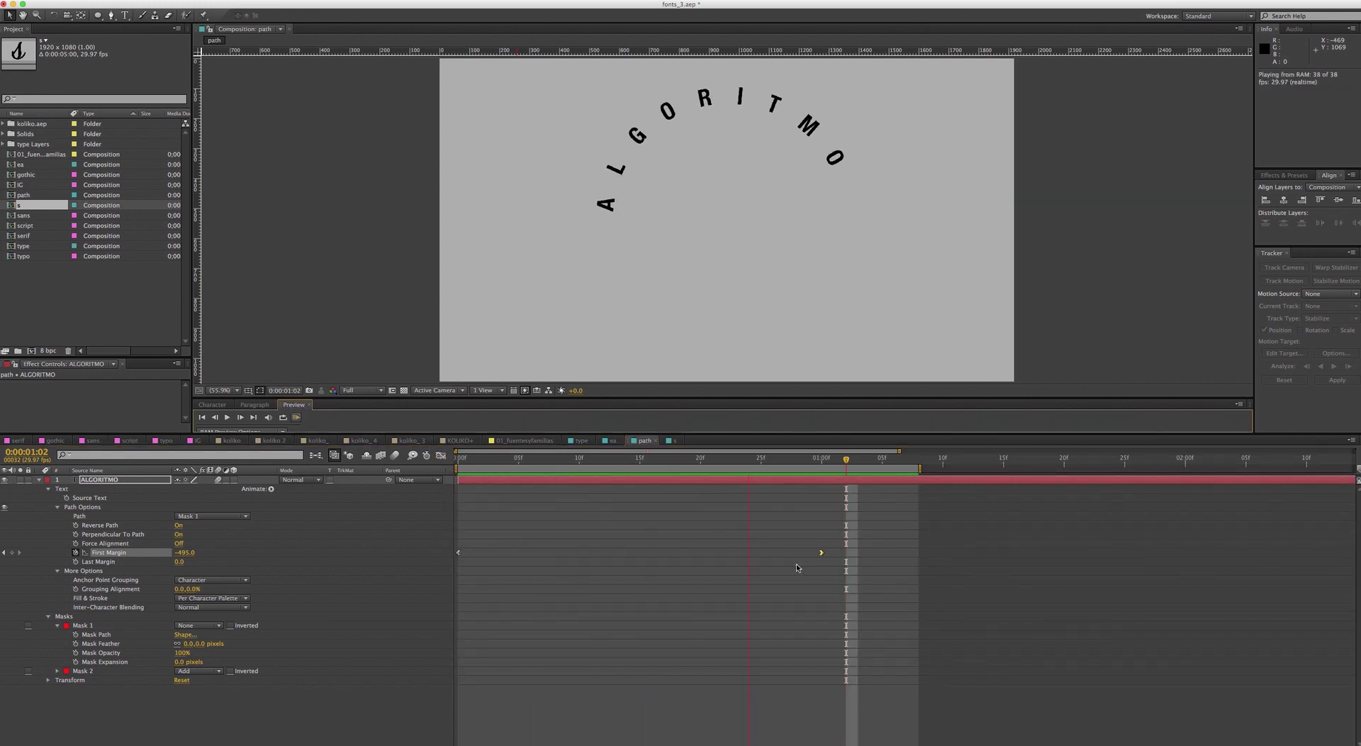
{"action": "key", "text": "space"}
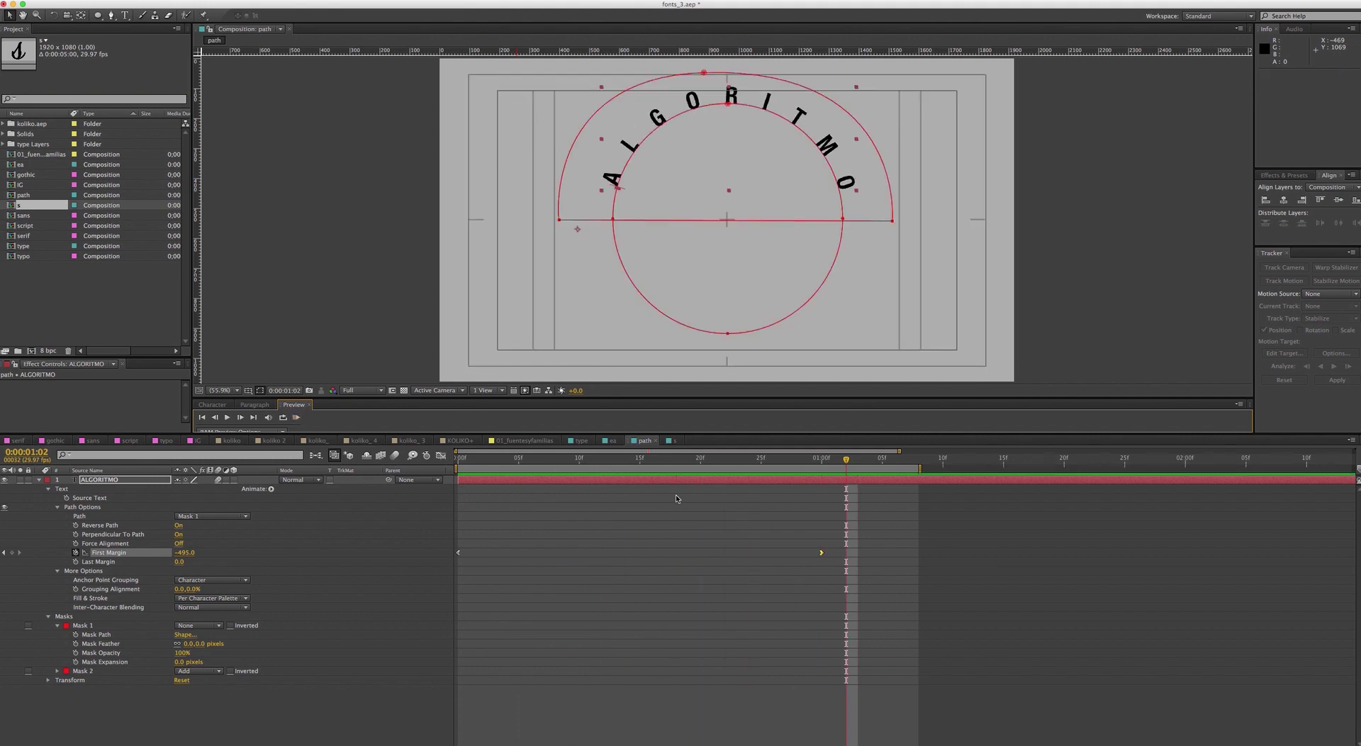
{"action": "left_click_drag", "start_coordinate": [552, 462], "coordinate": [882, 491]}
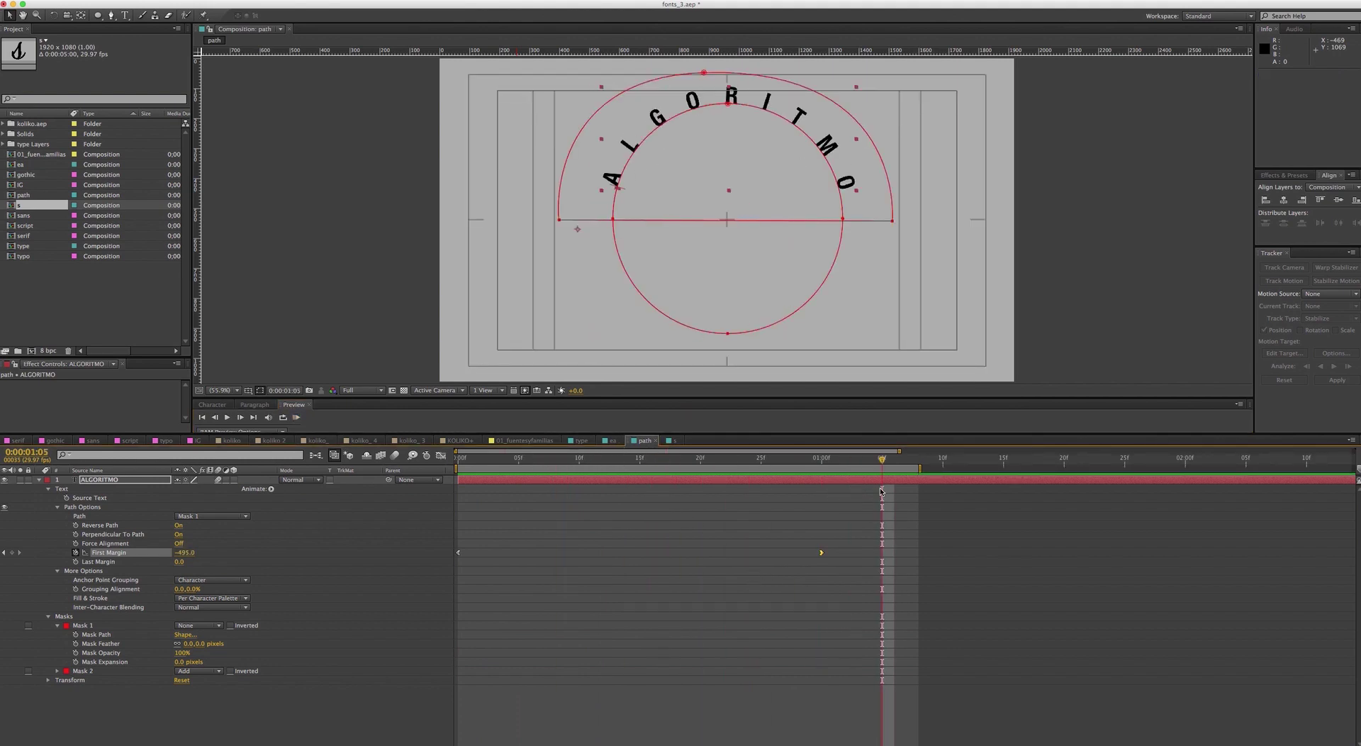
- Replace the existing ALGORITMO layer with a new point text layer reading "algoritmo"
{"action": "left_click", "coordinate": [687, 478]}
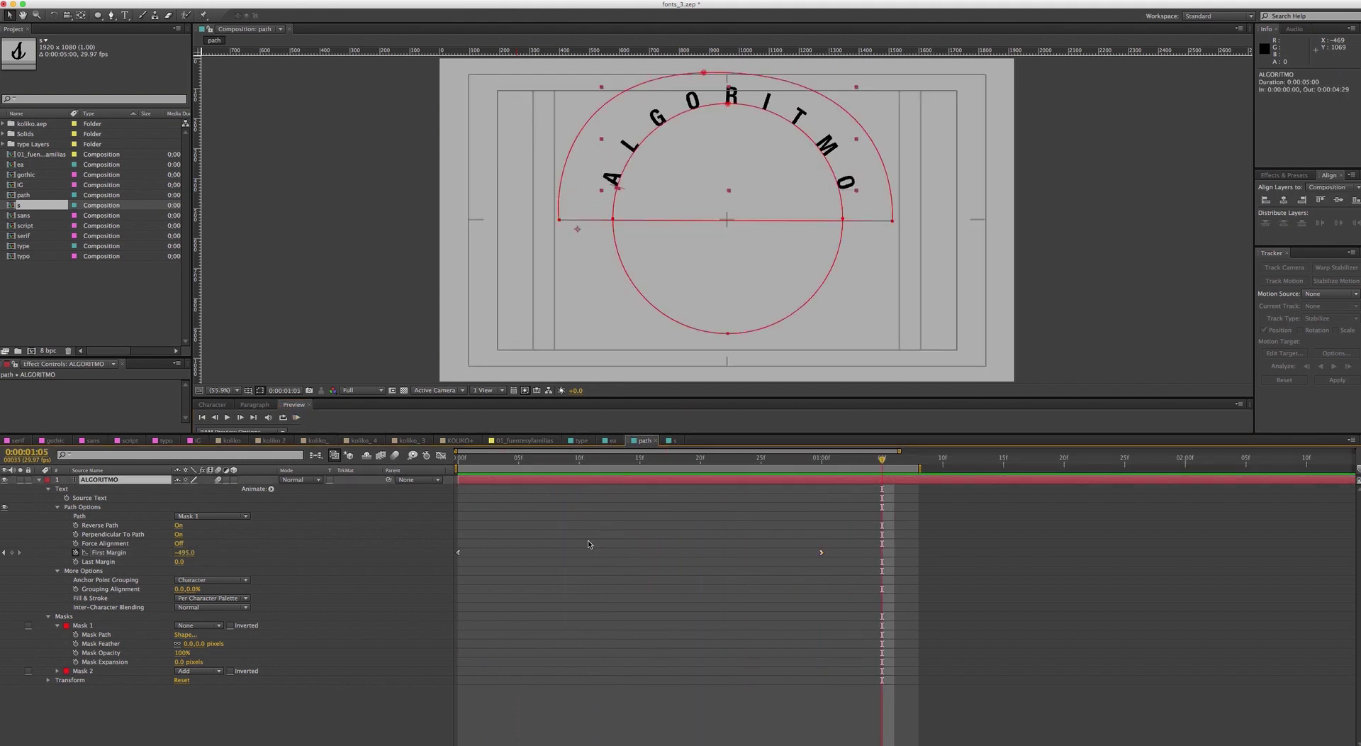
{"action": "key", "text": "Delete"}
{"action": "left_click", "coordinate": [125, 15]}
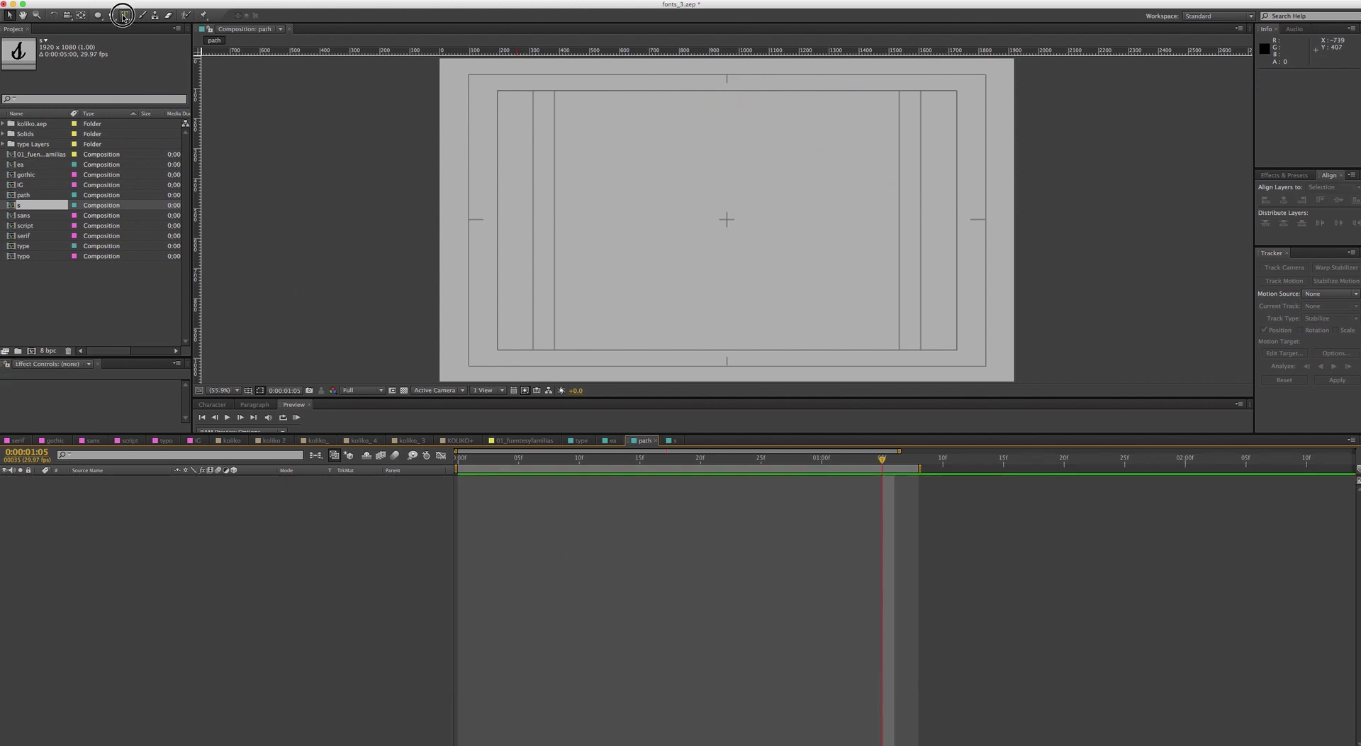
{"action": "left_click", "coordinate": [524, 283]}
{"action": "type", "text": "a"}
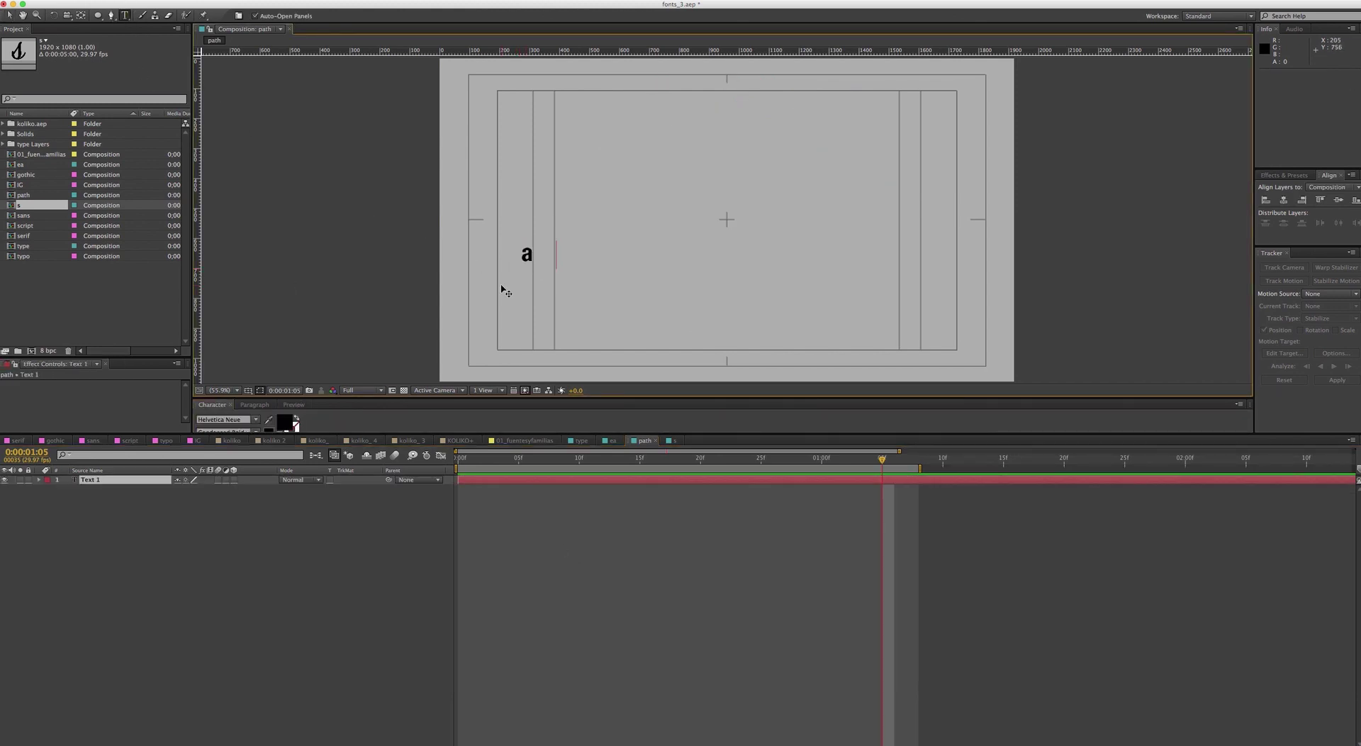
{"action": "type", "text": "lgoritmo"}
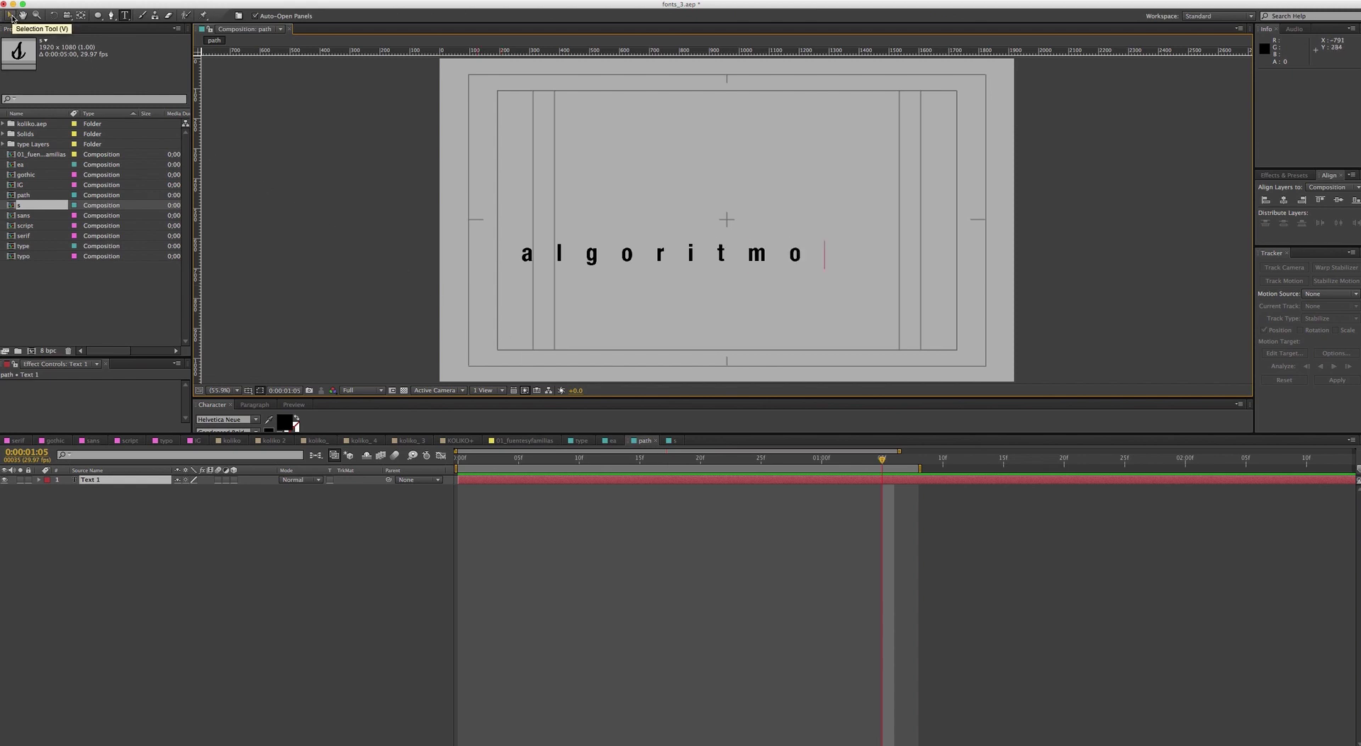
- Apply All Caps to the whole algoritmo text
{"action": "left_click_drag", "start_coordinate": [516, 253], "coordinate": [886, 277]}
{"action": "left_click_drag", "start_coordinate": [412, 433], "coordinate": [417, 581]}
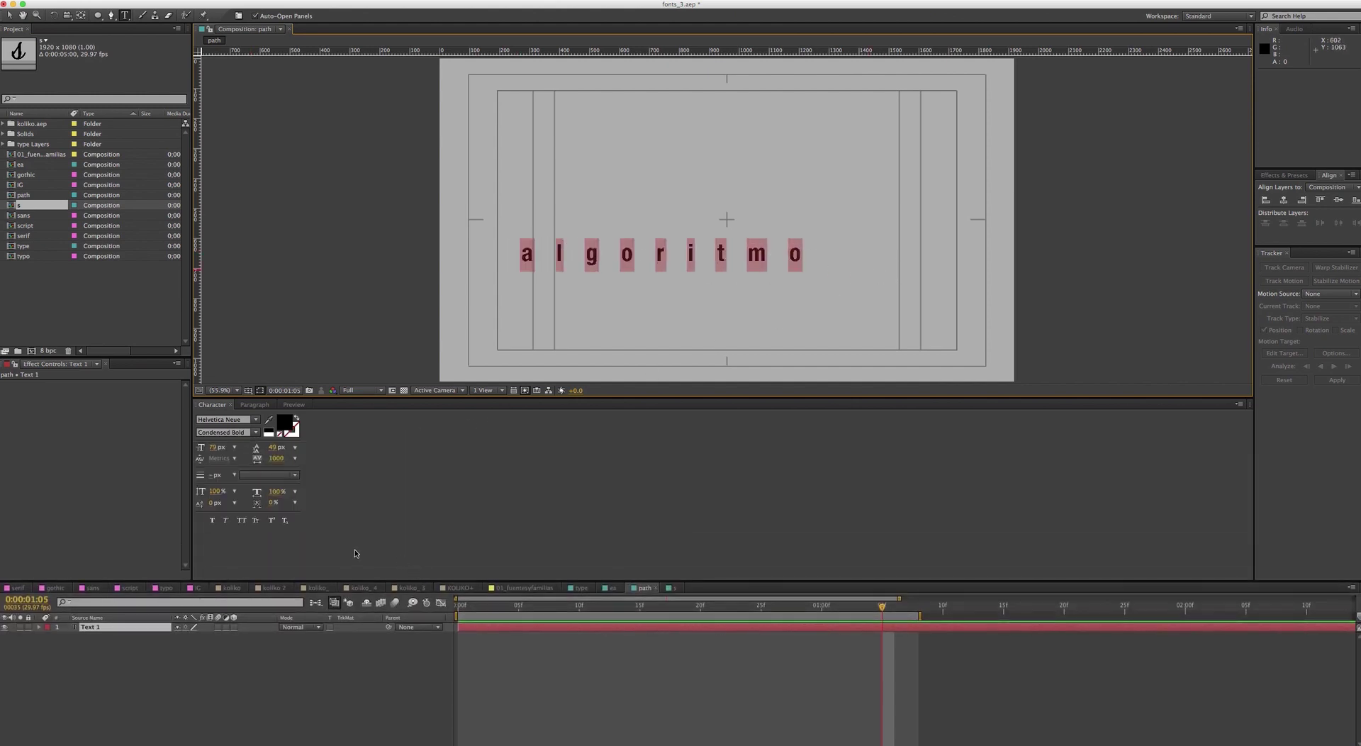
{"action": "left_click", "coordinate": [241, 520]}
{"action": "left_click_drag", "start_coordinate": [350, 580], "coordinate": [405, 409]}
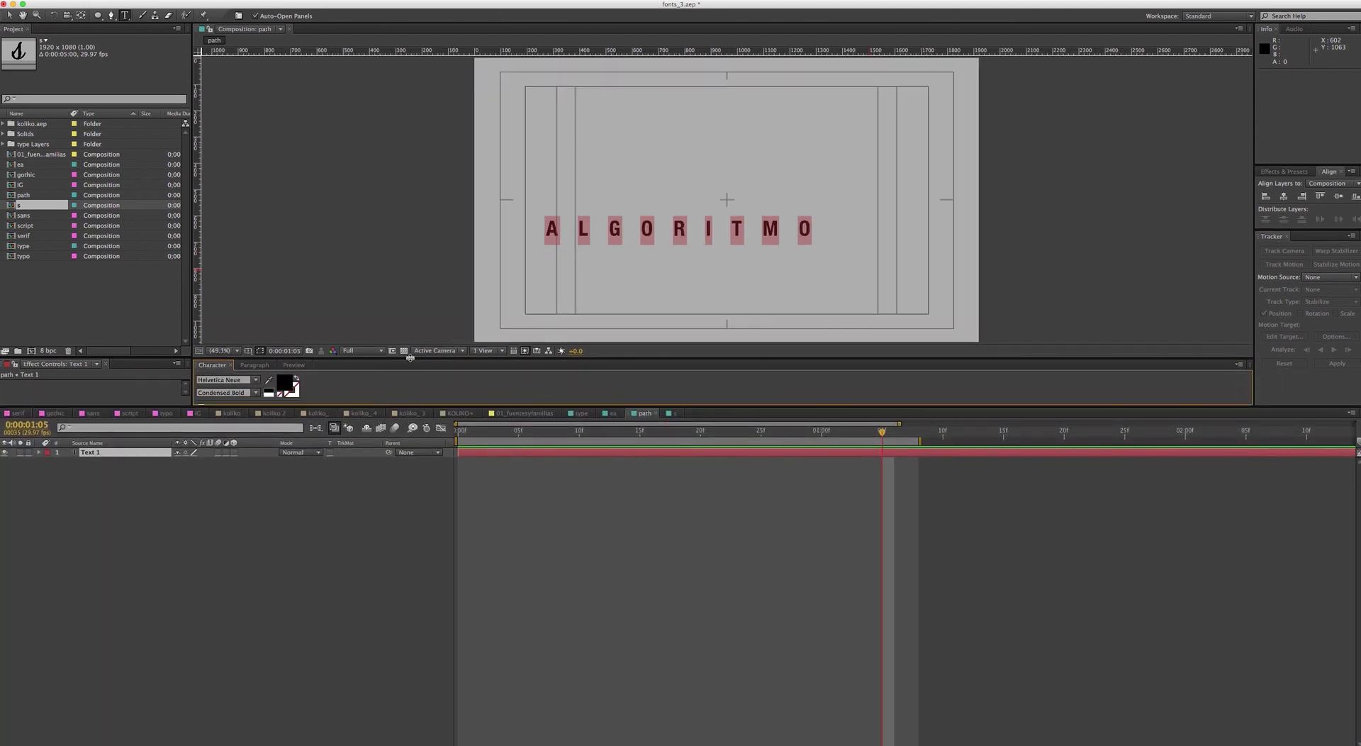
{"action": "left_click", "coordinate": [9, 15]}
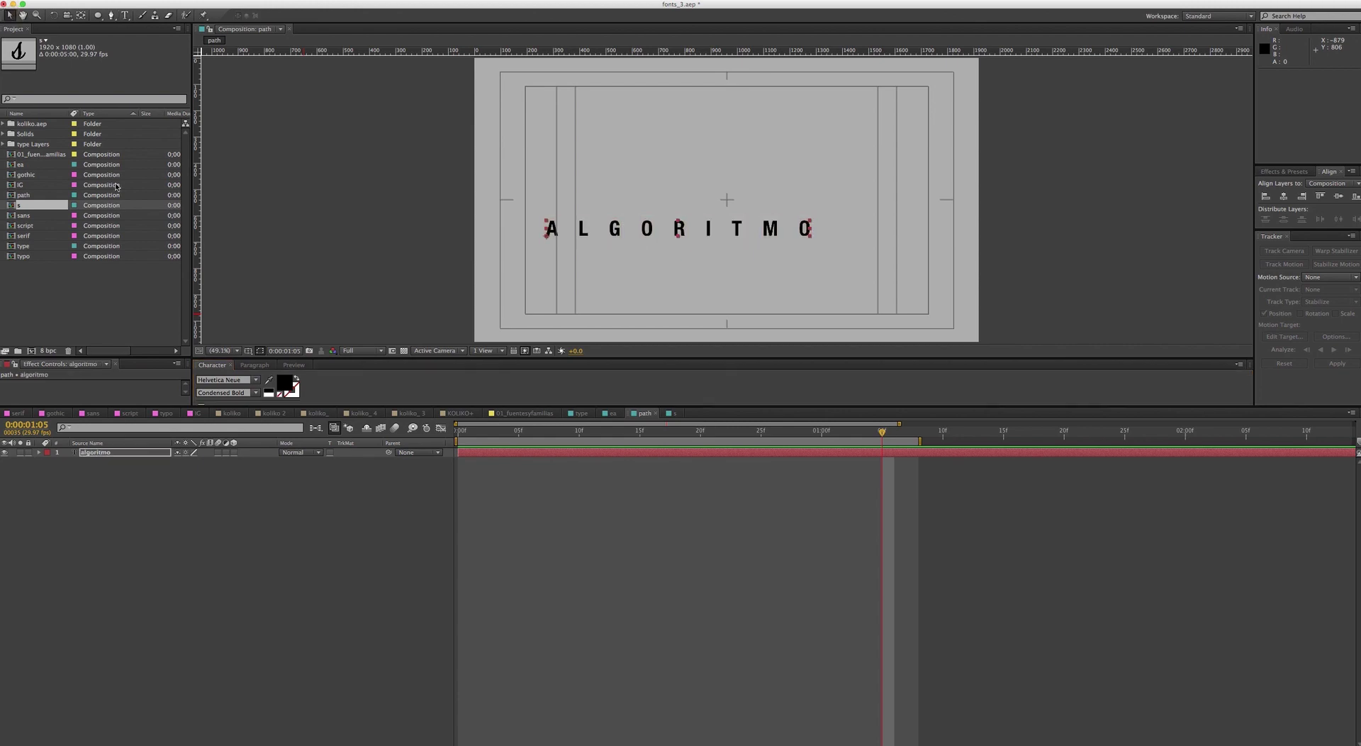
- Set the text's size to 112 px and tracking to 977, and center it horizontally and vertically in the composition
{"action": "mouse_move", "coordinate": [253, 407]}
{"action": "left_mouse_down"}
{"action": "mouse_move", "coordinate": [236, 424]}
{"action": "mouse_move", "coordinate": [273, 408]}
{"action": "mouse_move", "coordinate": [235, 407]}
{"action": "mouse_move", "coordinate": [266, 419]}
{"action": "left_mouse_up"}
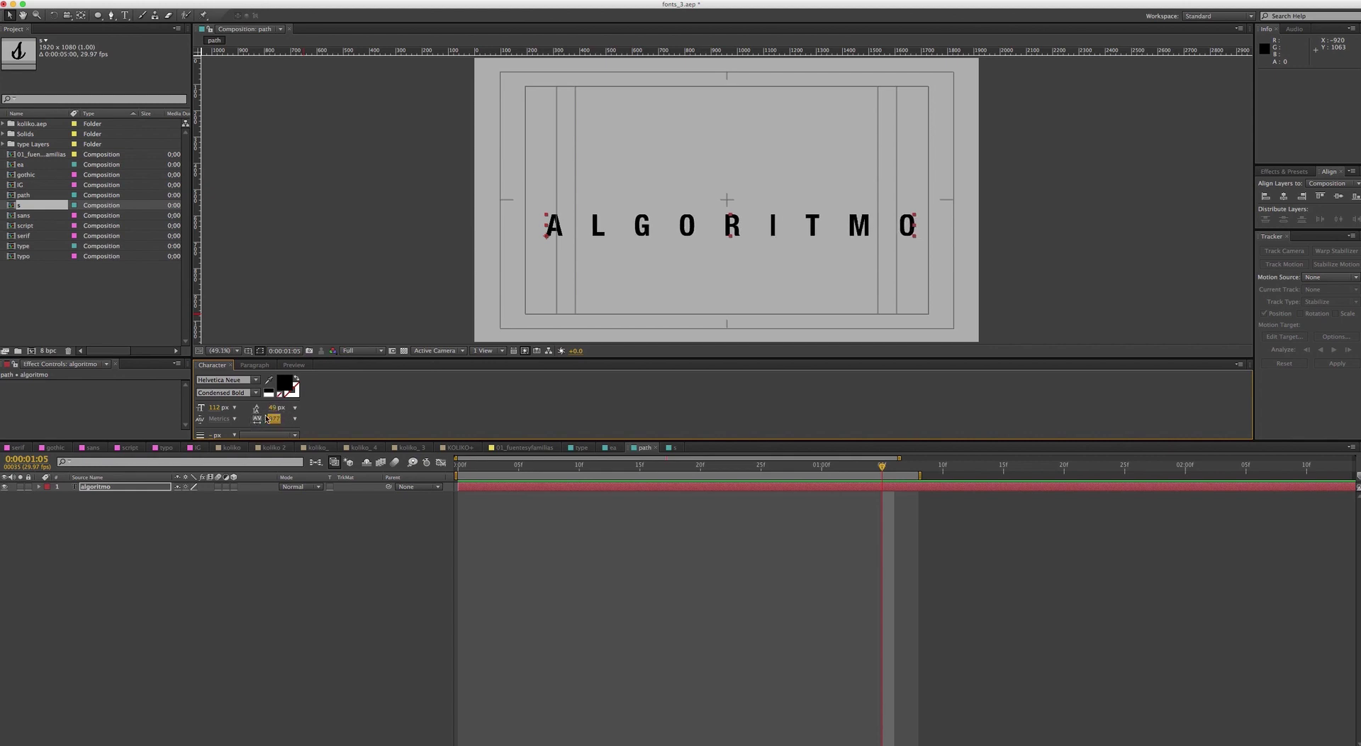
{"action": "left_click", "coordinate": [218, 409]}
{"action": "left_click", "coordinate": [1285, 196]}
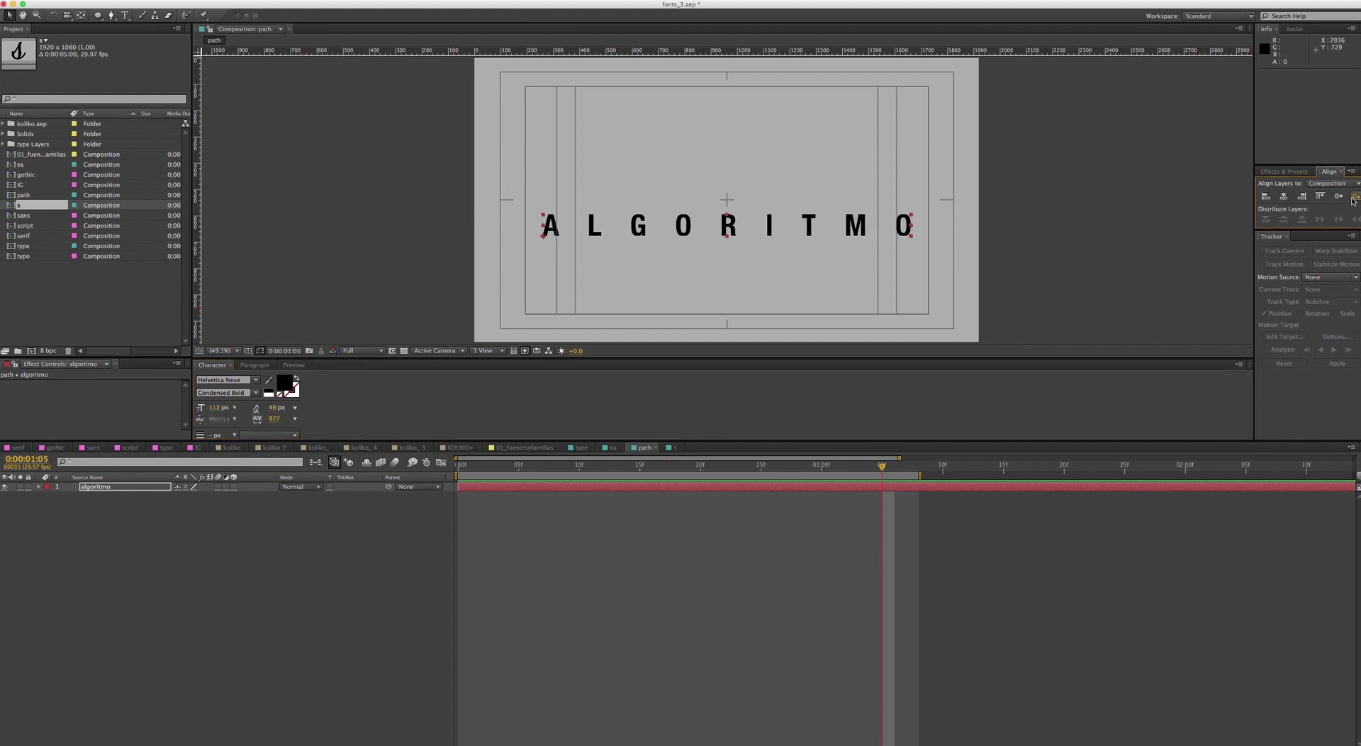
{"action": "left_click", "coordinate": [1339, 195]}
- Draw a large circular mask on the algoritmo layer and center it in the composition
{"action": "left_click", "coordinate": [640, 488]}
{"action": "left_click", "coordinate": [100, 15]}
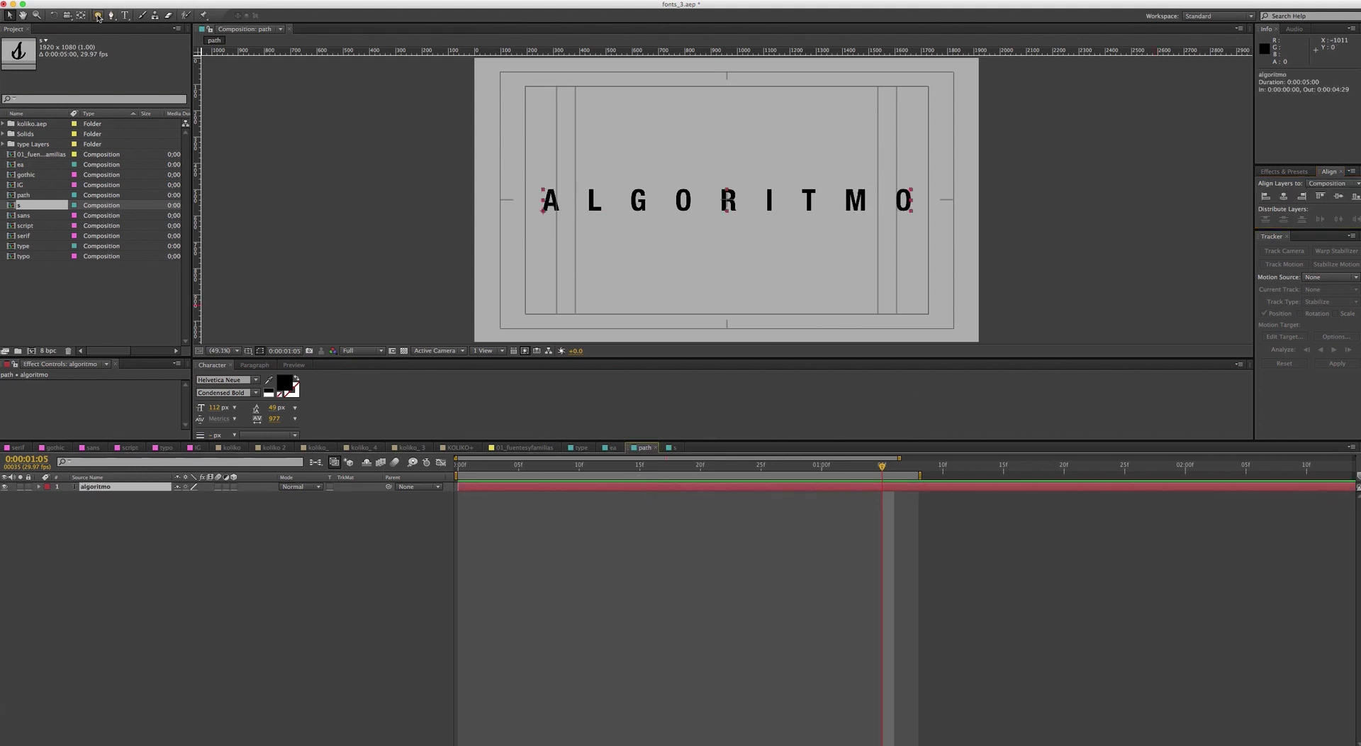
{"action": "left_click_drag", "start_coordinate": [645, 90], "coordinate": [865, 255]}
{"action": "left_click", "coordinate": [10, 15]}
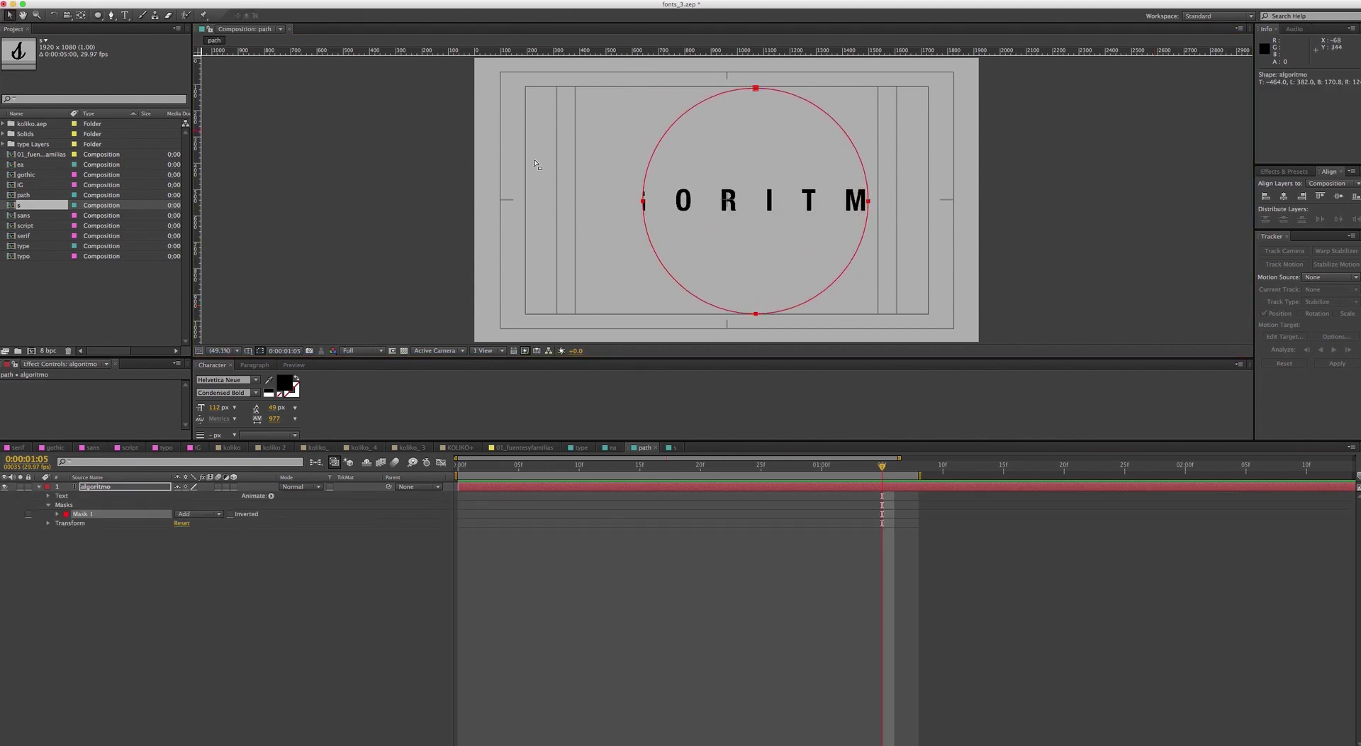
{"action": "left_click_drag", "start_coordinate": [871, 202], "coordinate": [841, 201]}
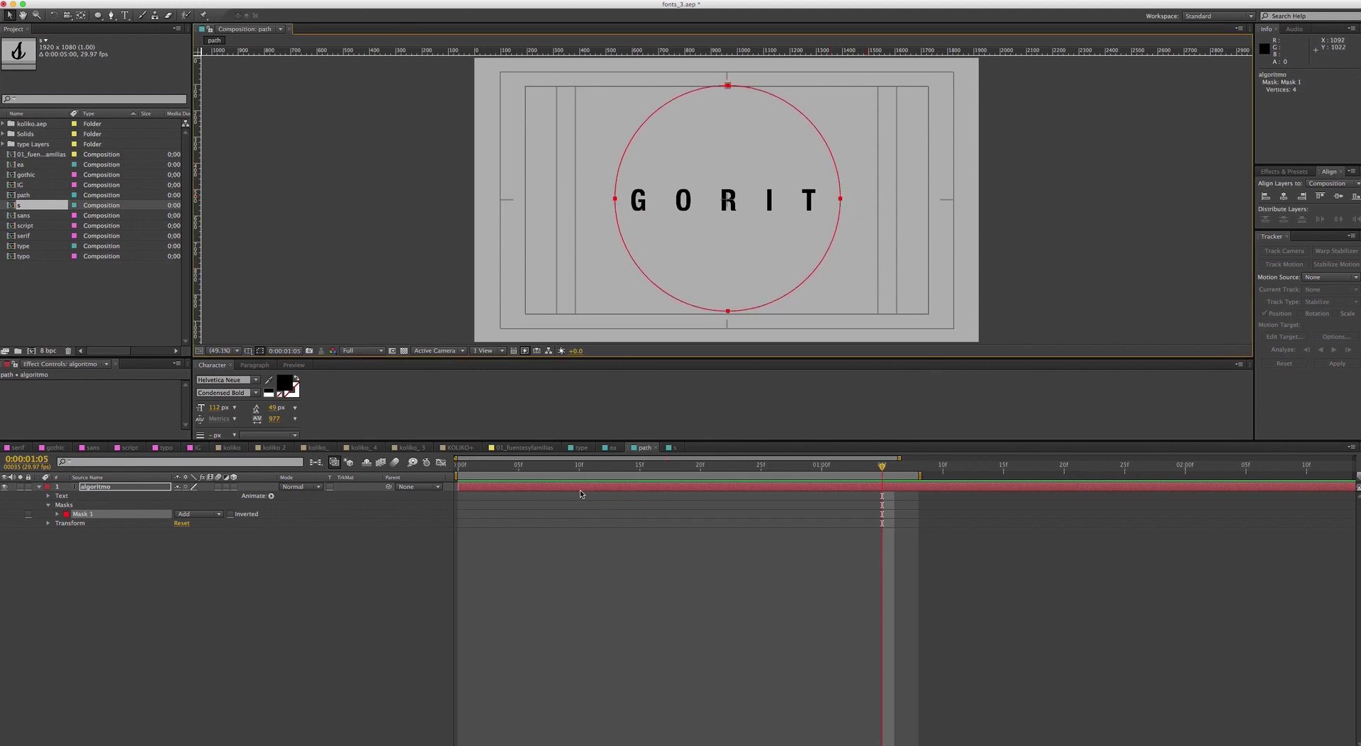
- Set the text's path to Mask 1 and turn on Reverse Path so the letters run outside the circle
{"action": "left_click", "coordinate": [48, 496]}
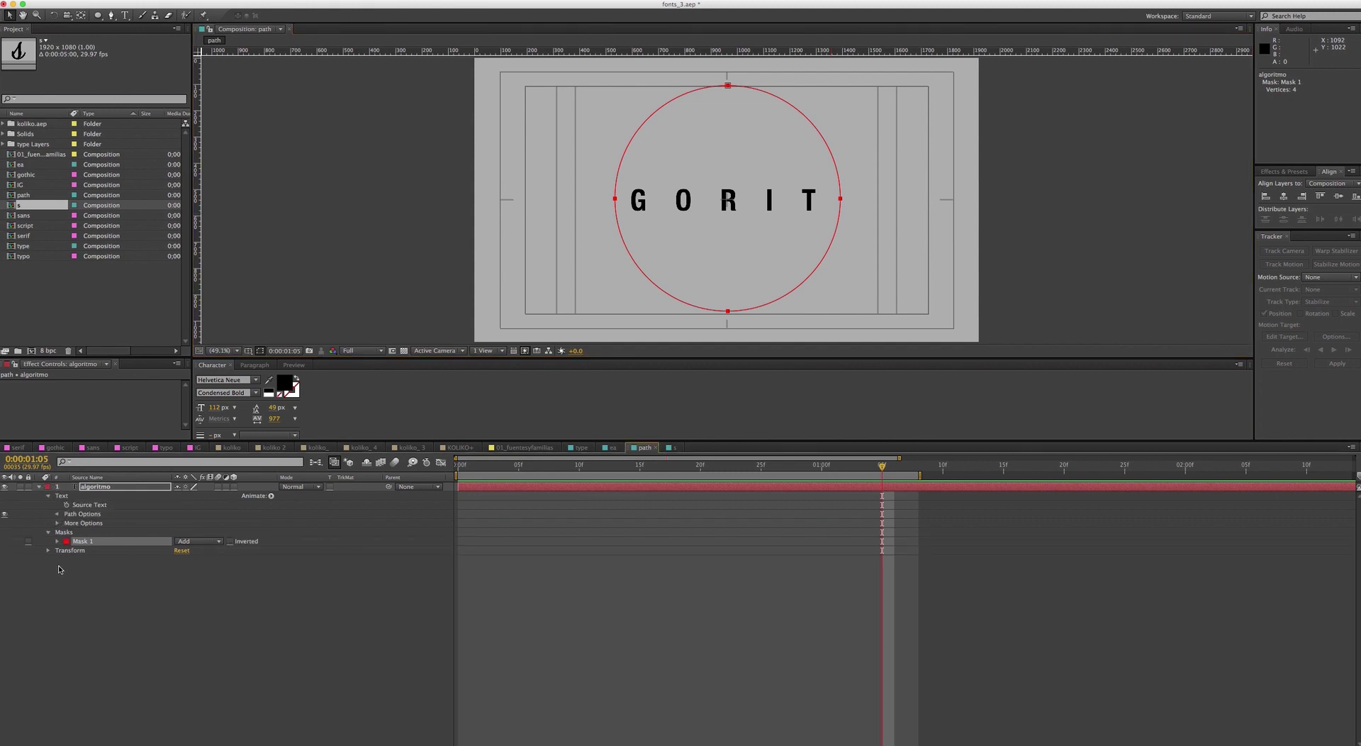
{"action": "left_click", "coordinate": [58, 514]}
{"action": "left_click", "coordinate": [211, 526]}
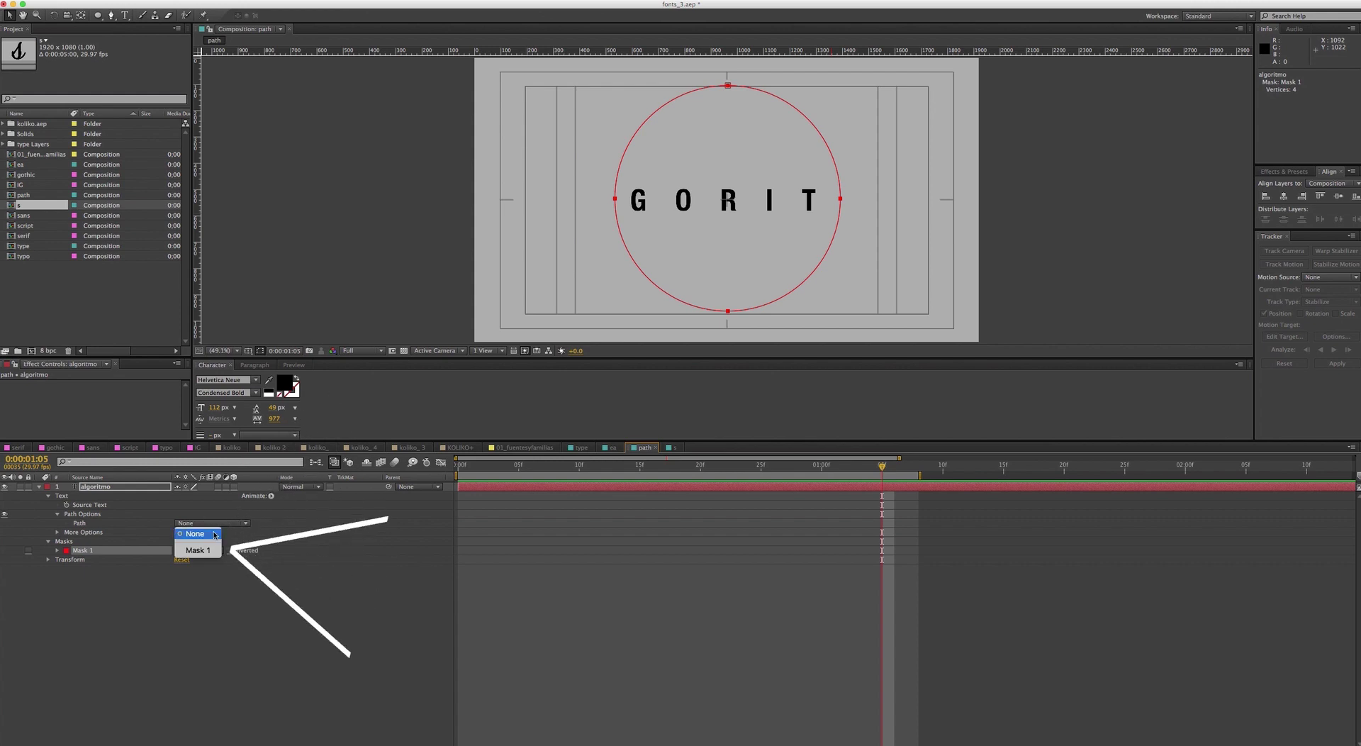
{"action": "left_click", "coordinate": [193, 550]}
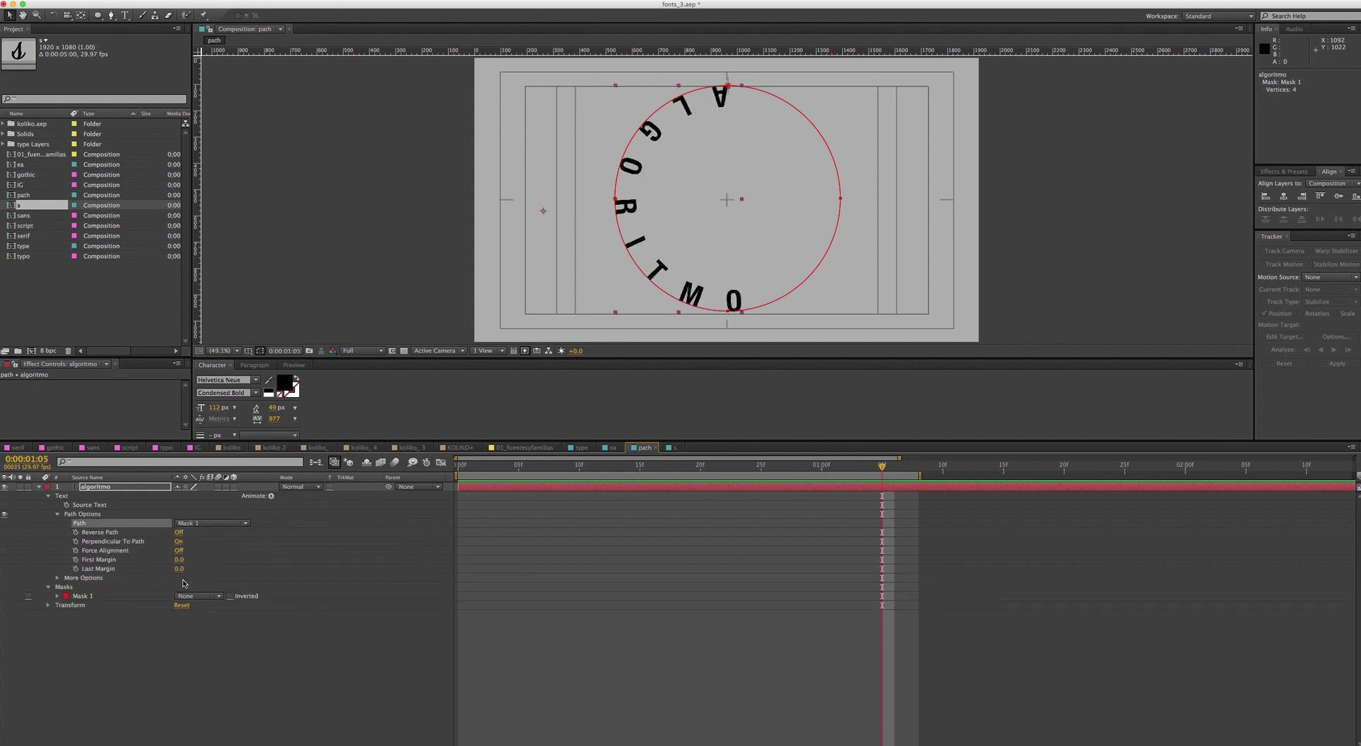
{"action": "left_click", "coordinate": [178, 533]}
{"action": "left_click", "coordinate": [179, 533]}
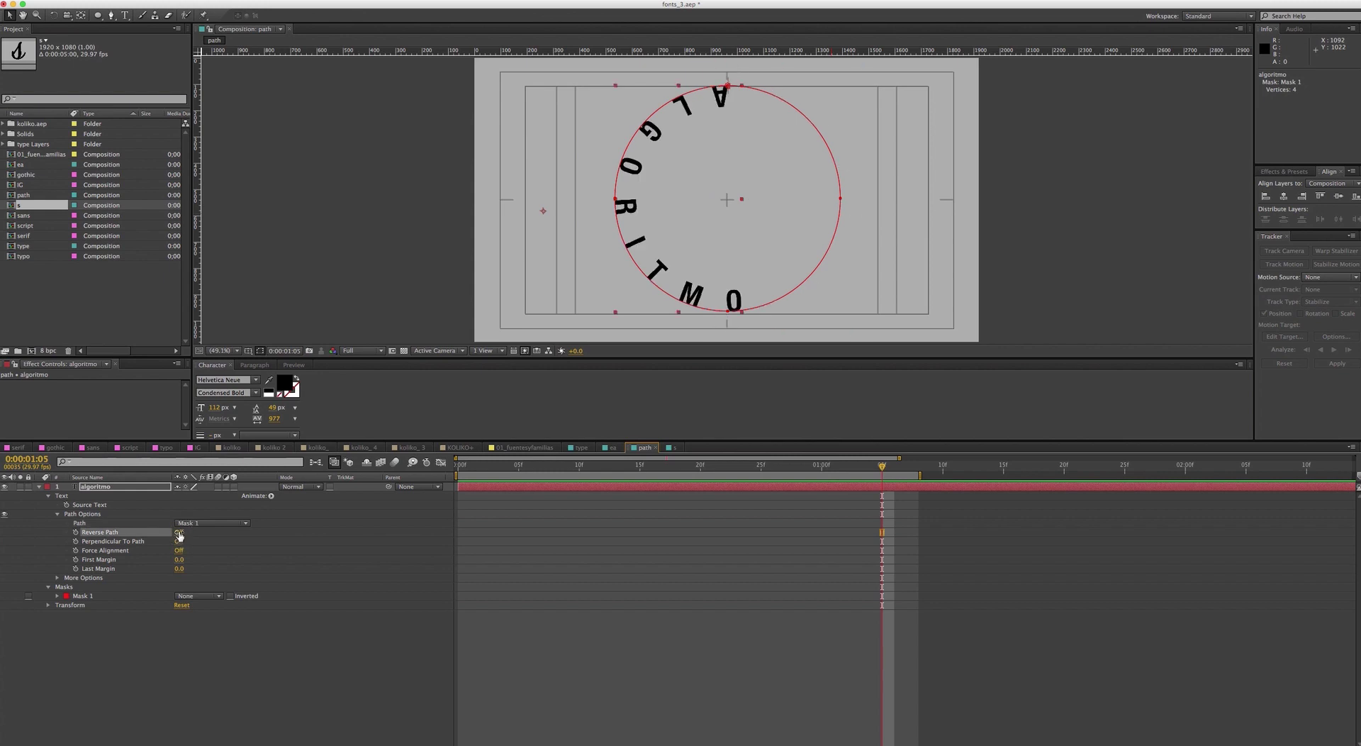
{"action": "left_click", "coordinate": [181, 534]}
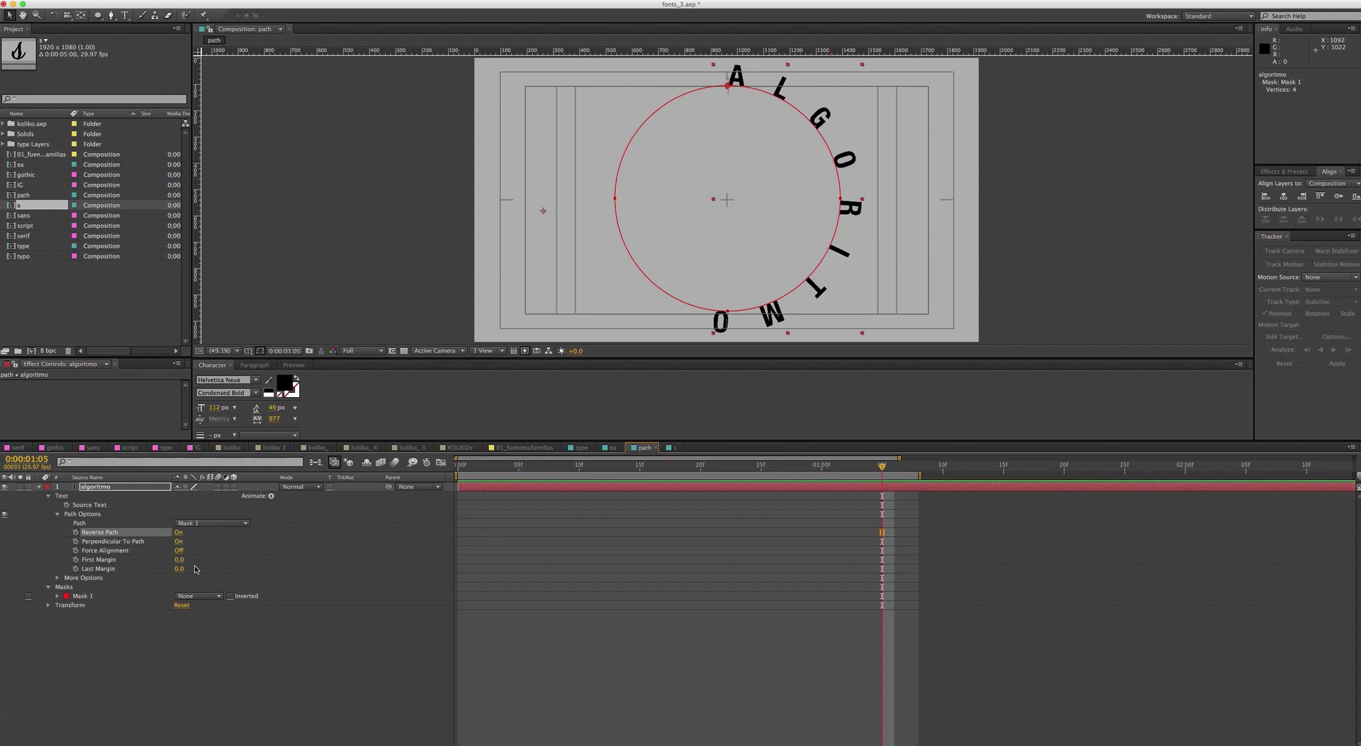
- At the first frame, set First Margin to -702 so the word arcs evenly over the circle's upper half
{"action": "mouse_move", "coordinate": [181, 563]}
{"action": "left_mouse_down"}
{"action": "mouse_move", "coordinate": [170, 564]}
{"action": "mouse_move", "coordinate": [228, 568]}
{"action": "mouse_move", "coordinate": [204, 568]}
{"action": "left_mouse_up"}
{"action": "key", "text": "ctrl+z"}
{"action": "left_click_drag", "start_coordinate": [516, 465], "coordinate": [415, 479]}
{"action": "left_click_drag", "start_coordinate": [179, 567], "coordinate": [87, 580]}
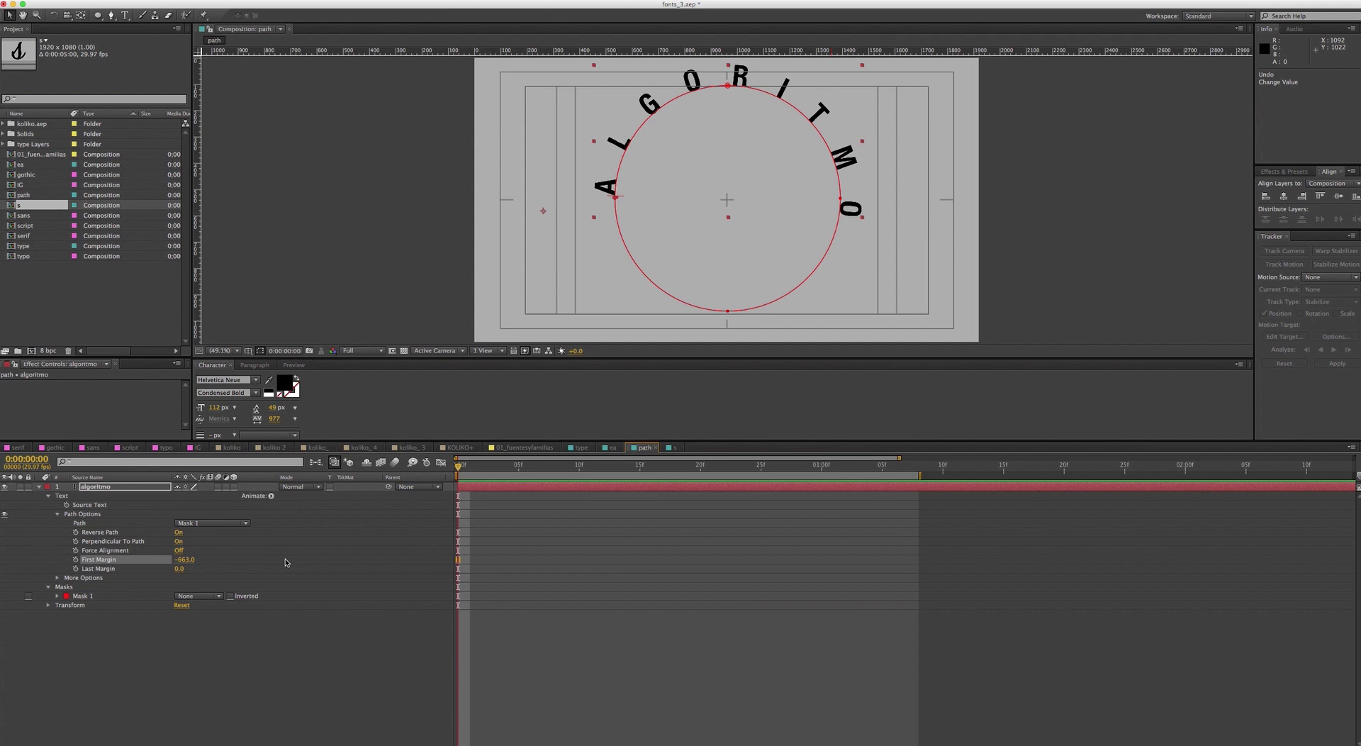
{"action": "key", "text": "super+z"}
- Draw a second closed mask with the Pen tool, forming an arch with a straight base around the word
{"action": "left_click", "coordinate": [113, 15]}
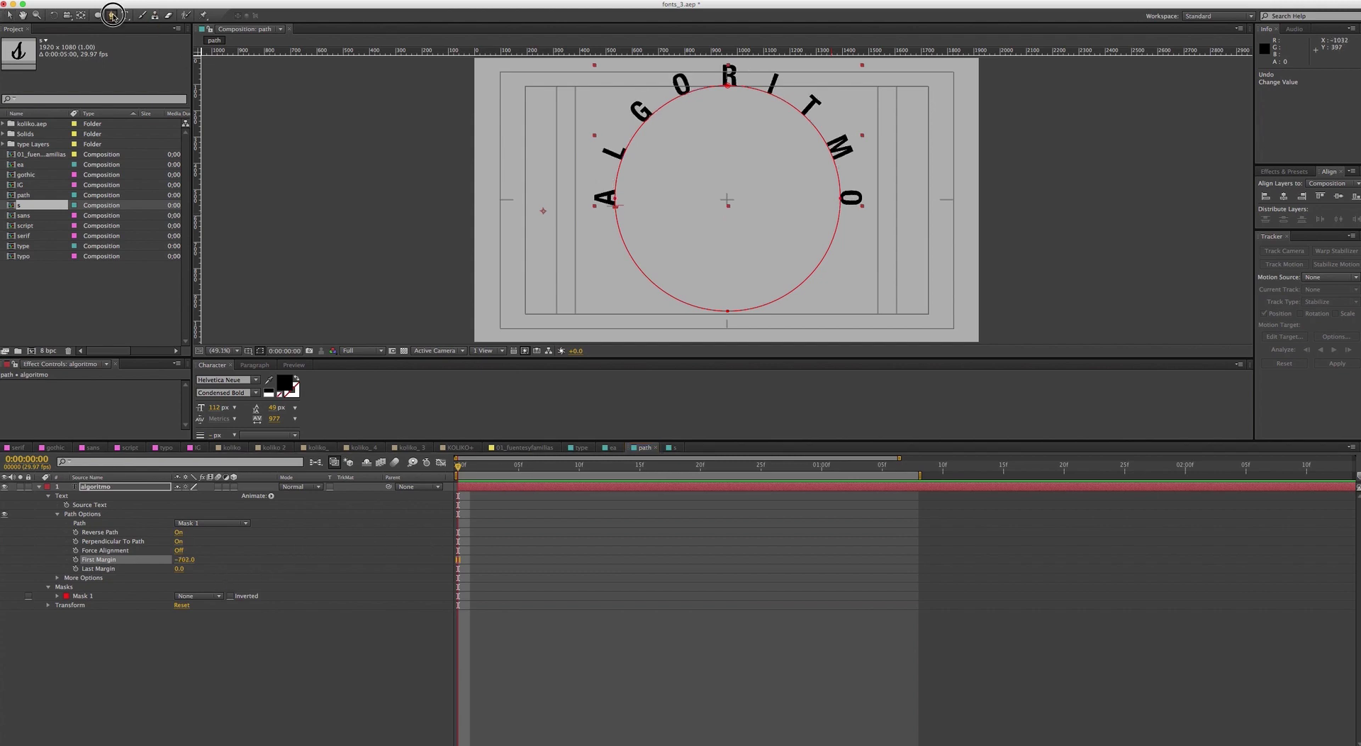
{"action": "left_click", "coordinate": [536, 206]}
{"action": "left_click", "coordinate": [940, 204]}
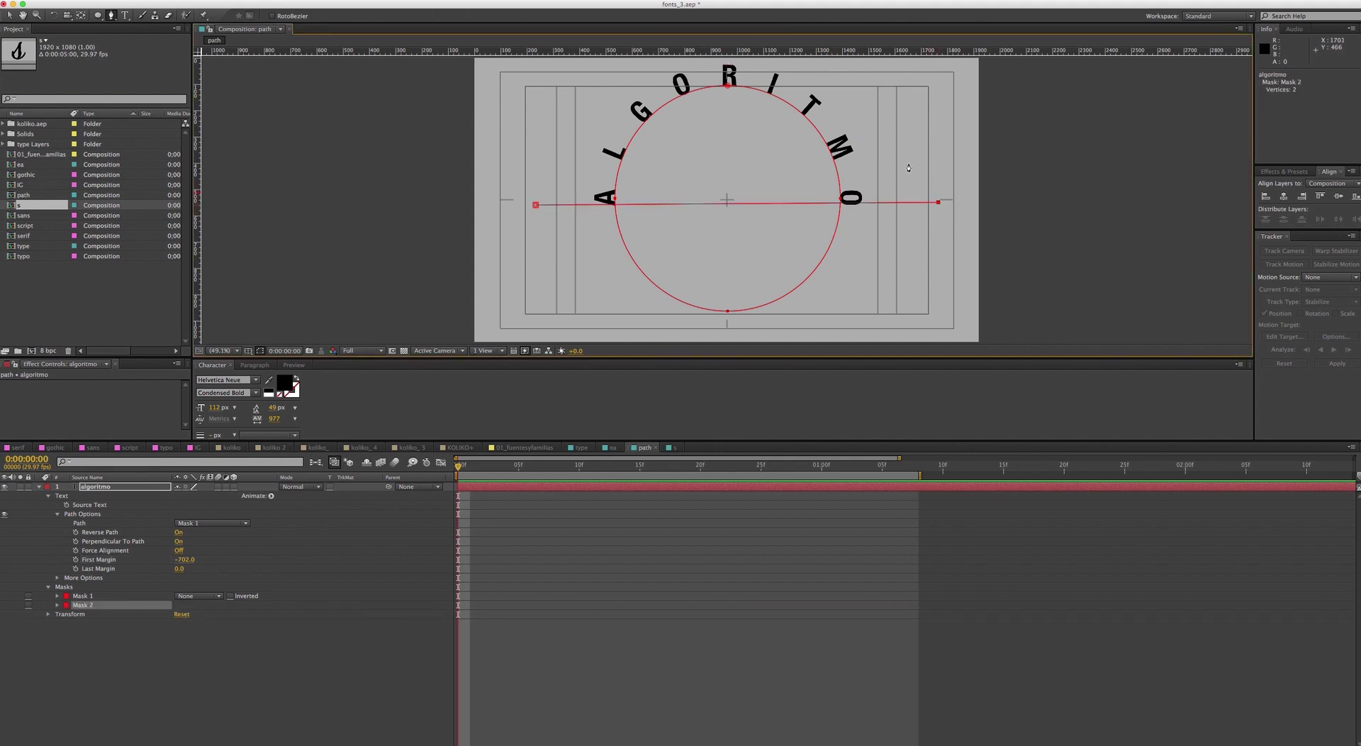
{"action": "left_click_drag", "start_coordinate": [738, 62], "coordinate": [572, 70]}
{"action": "left_click", "coordinate": [536, 206]}
- Refine the arch mask by adjusting its top curve, bringing both base corners inward and lowering the base slightly
{"action": "key", "text": "v"}
{"action": "mouse_move", "coordinate": [733, 60]}
{"action": "left_mouse_down"}
{"action": "mouse_move", "coordinate": [709, 67]}
{"action": "mouse_move", "coordinate": [723, 80]}
{"action": "left_mouse_up"}
{"action": "left_click_drag", "start_coordinate": [878, 73], "coordinate": [907, 74]}
{"action": "left_click", "coordinate": [723, 73]}
{"action": "left_click_drag", "start_coordinate": [724, 73], "coordinate": [725, 63]}
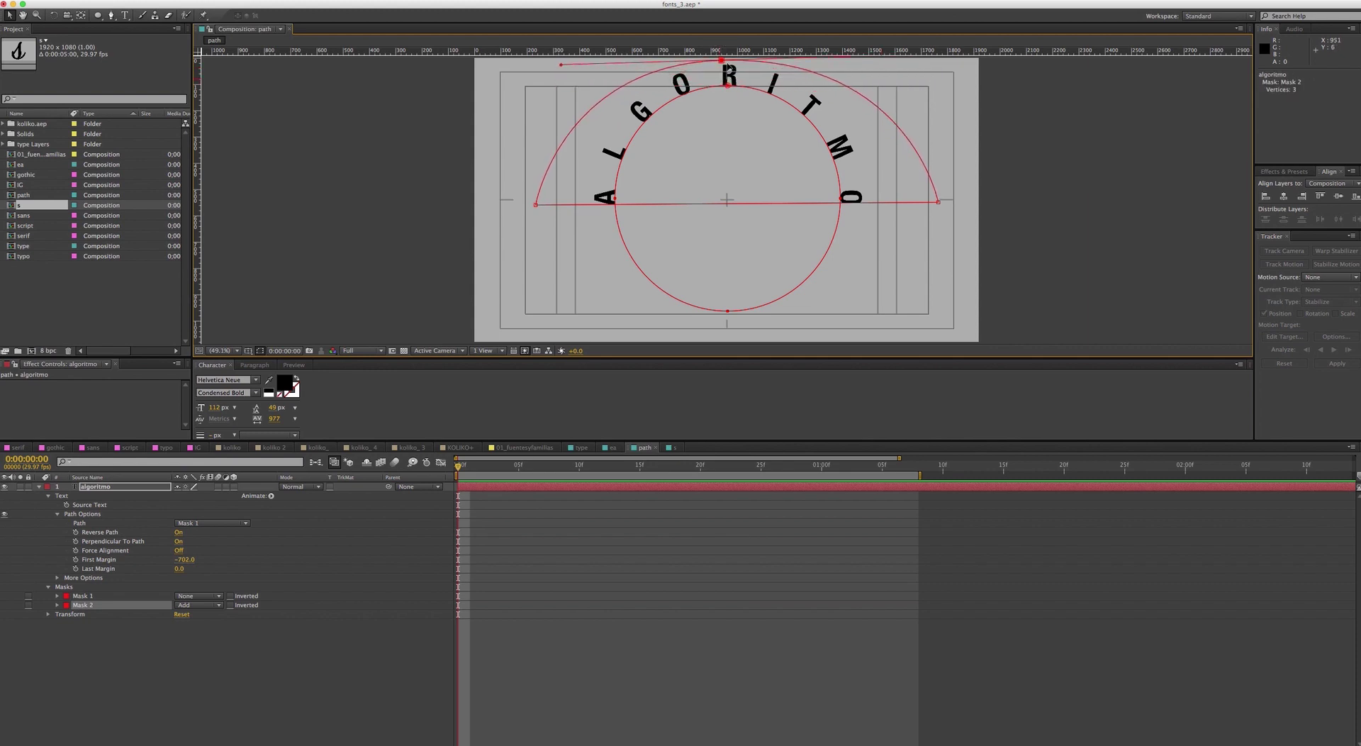
{"action": "left_click_drag", "start_coordinate": [535, 205], "coordinate": [561, 204]}
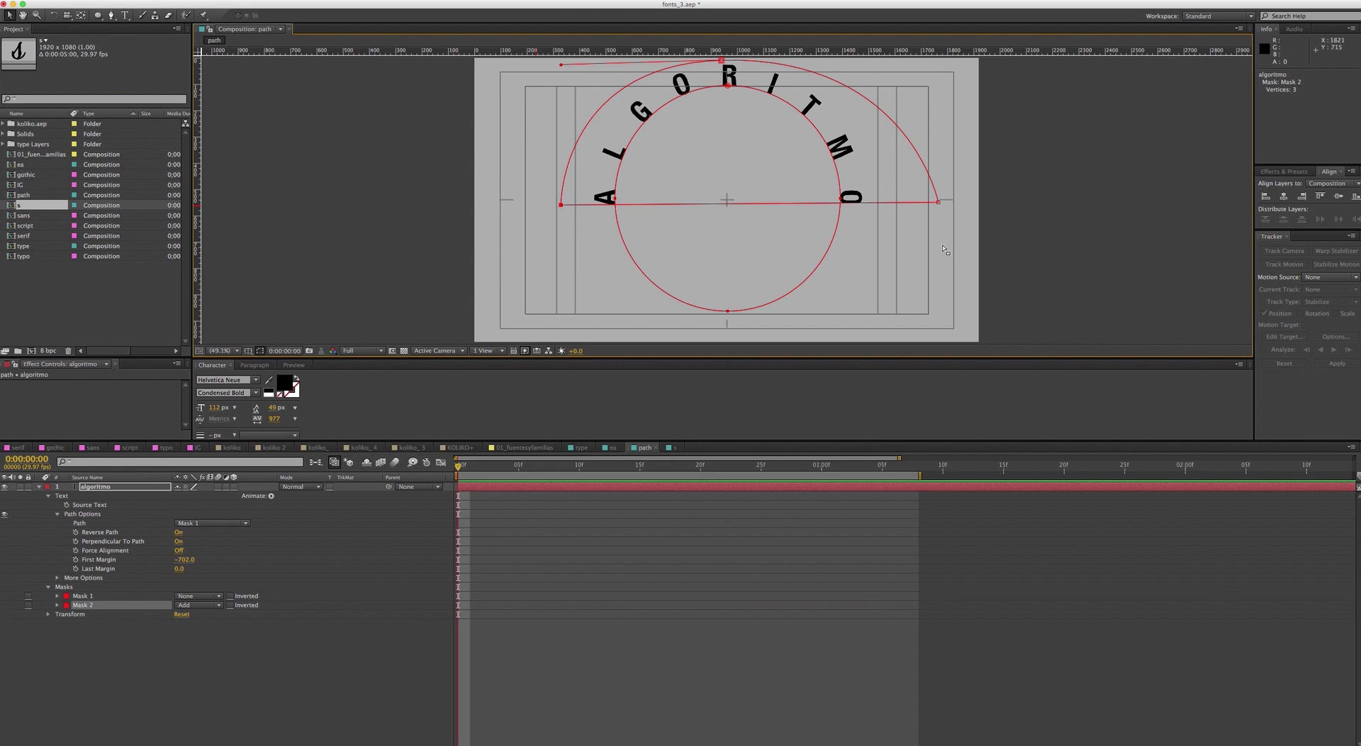
{"action": "left_click_drag", "start_coordinate": [939, 204], "coordinate": [902, 202]}
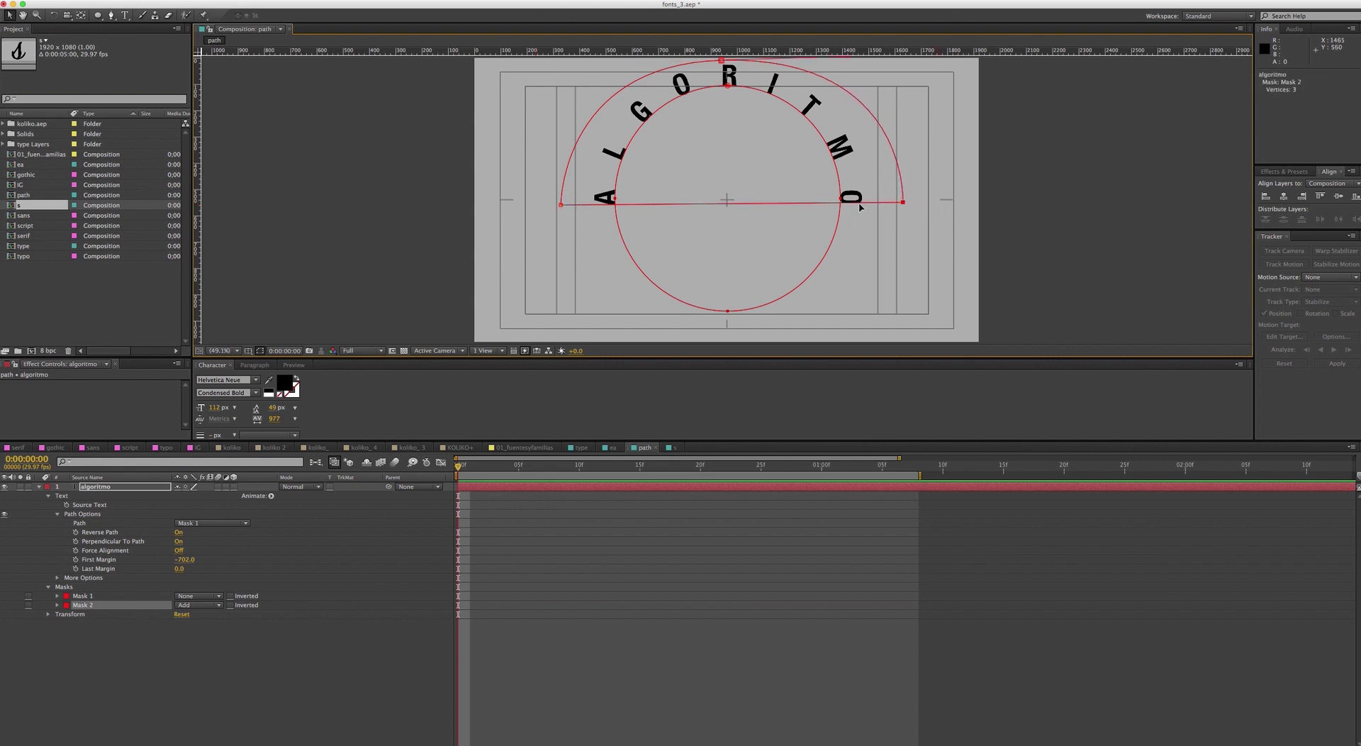
{"action": "left_click_drag", "start_coordinate": [748, 203], "coordinate": [749, 207]}
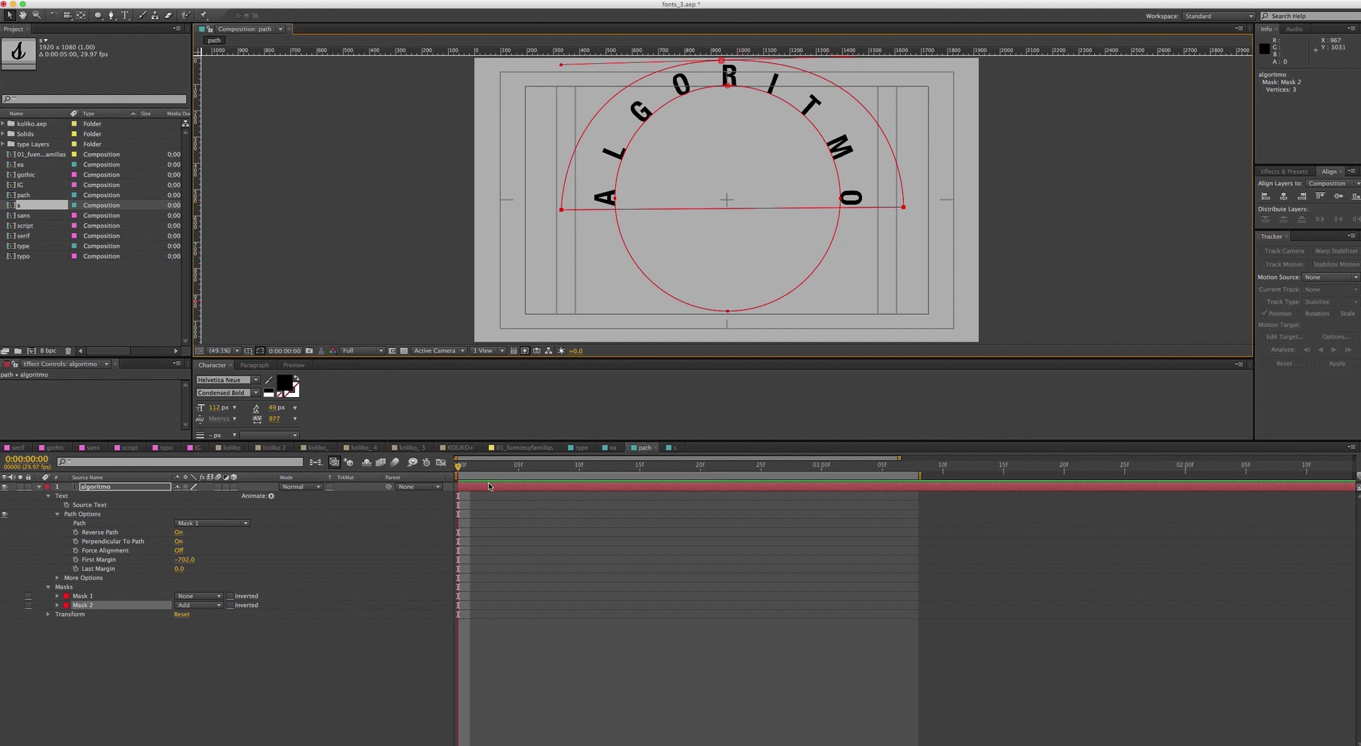
- Keyframe First Margin at the first frame with a value of -2100
{"action": "left_click", "coordinate": [76, 559]}
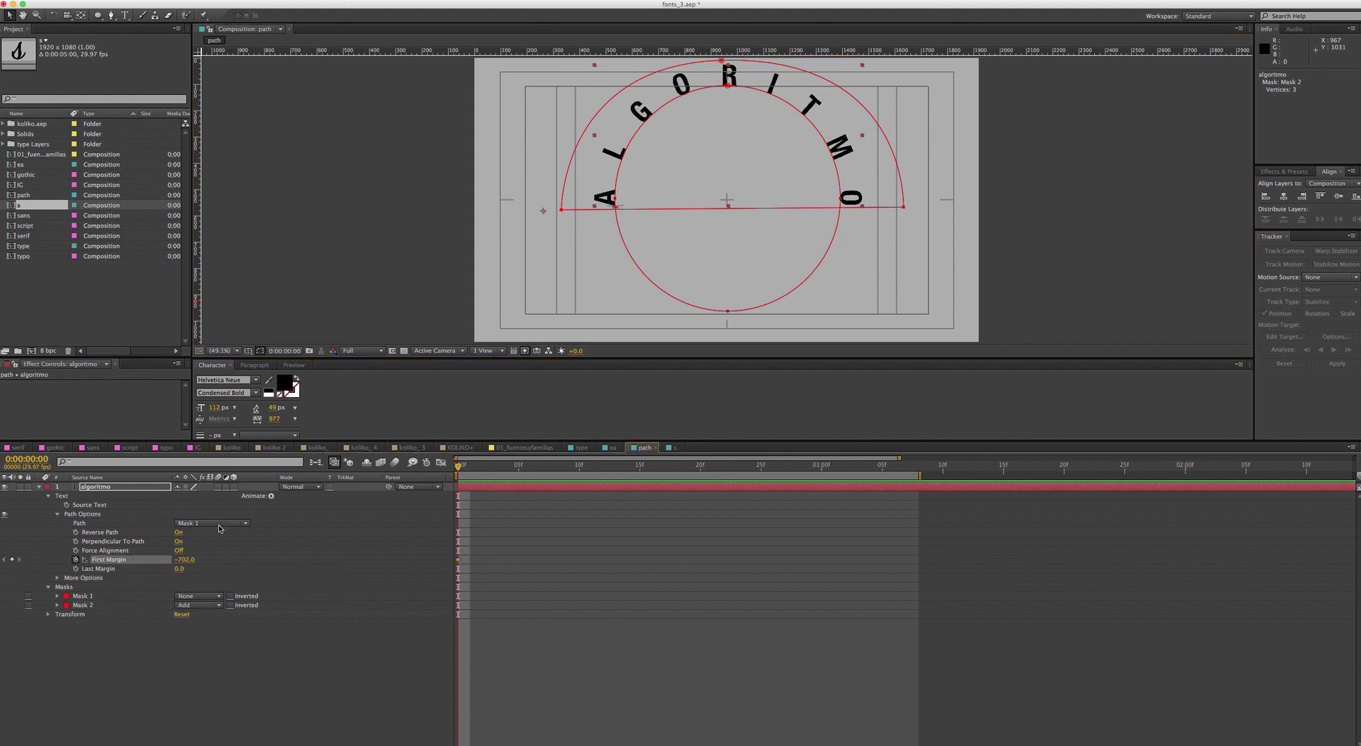
{"action": "left_click_drag", "start_coordinate": [188, 560], "coordinate": [101, 566]}
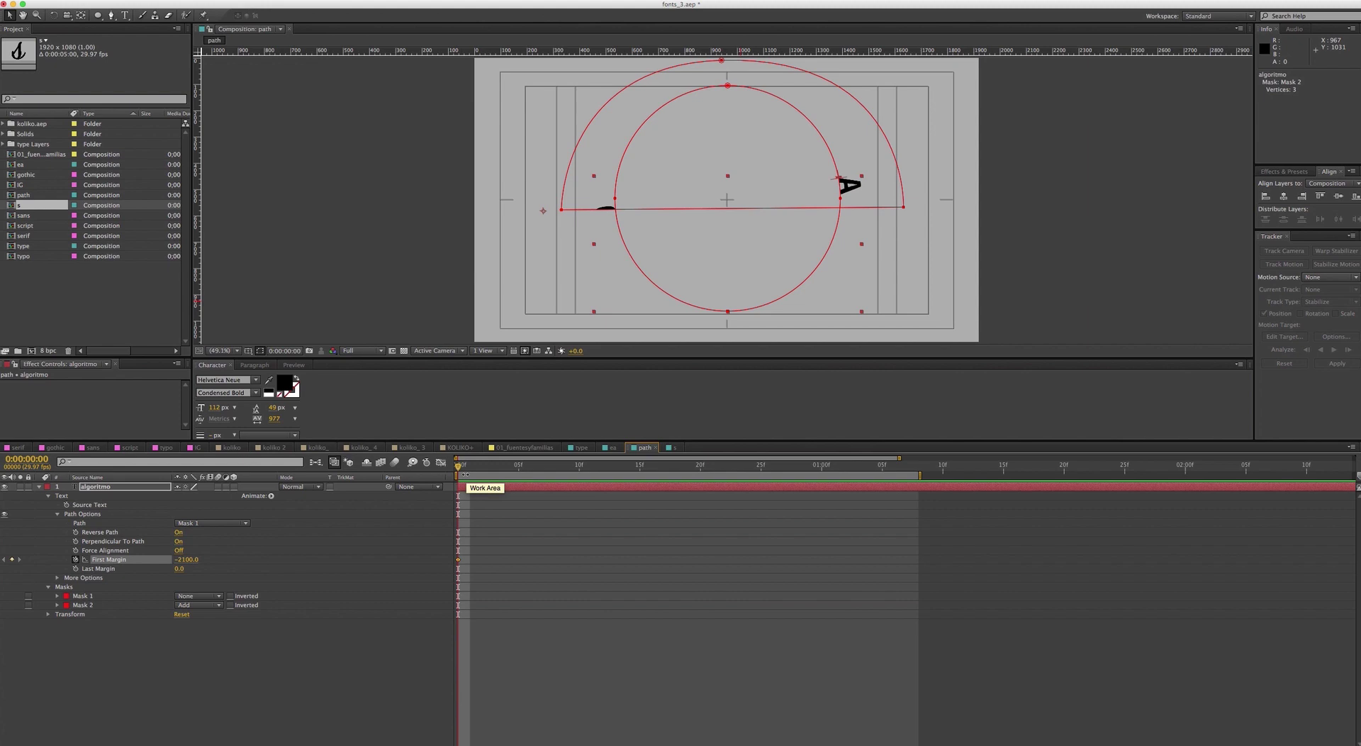
- Raise Mask 2's right base corner until the letter A is hidden, and enable keyframing of its mask path at the first frame
{"action": "left_click", "coordinate": [905, 206]}
{"action": "left_click", "coordinate": [174, 520]}
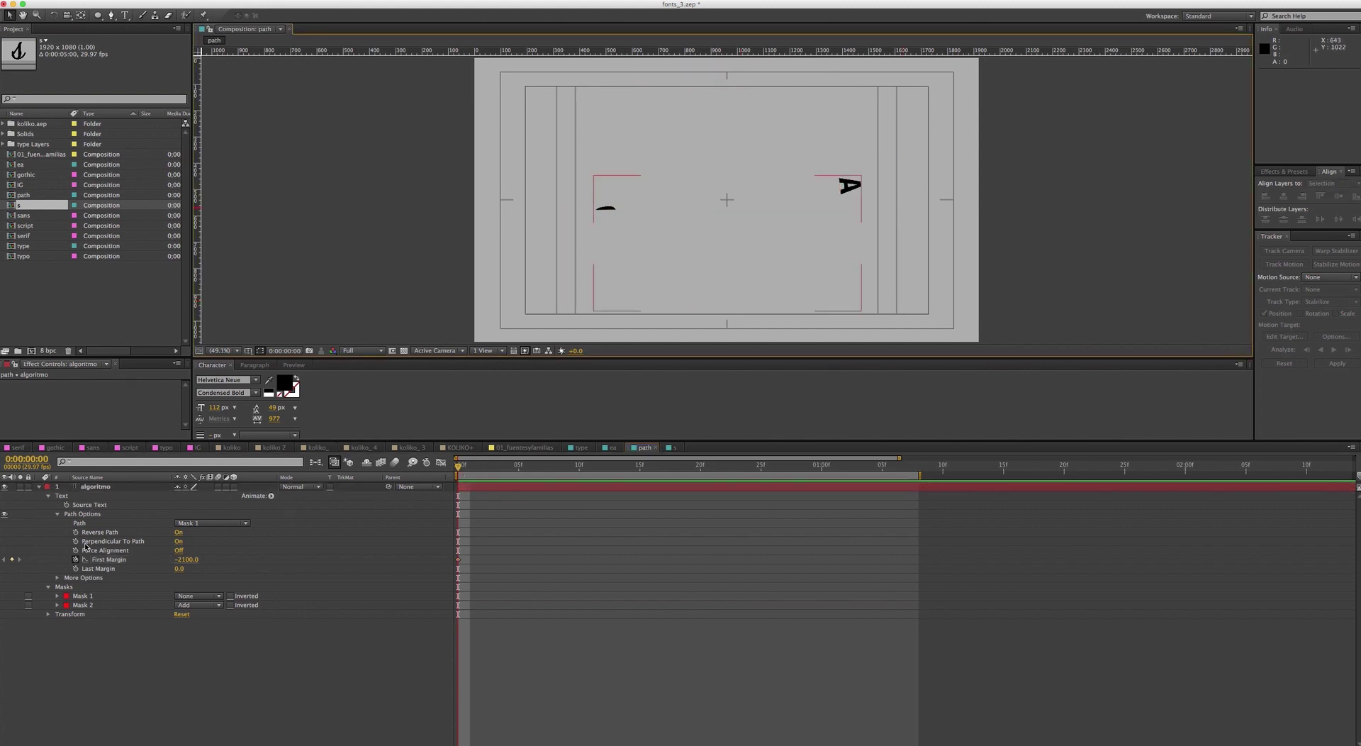
{"action": "left_click", "coordinate": [83, 598]}
{"action": "left_click", "coordinate": [83, 605]}
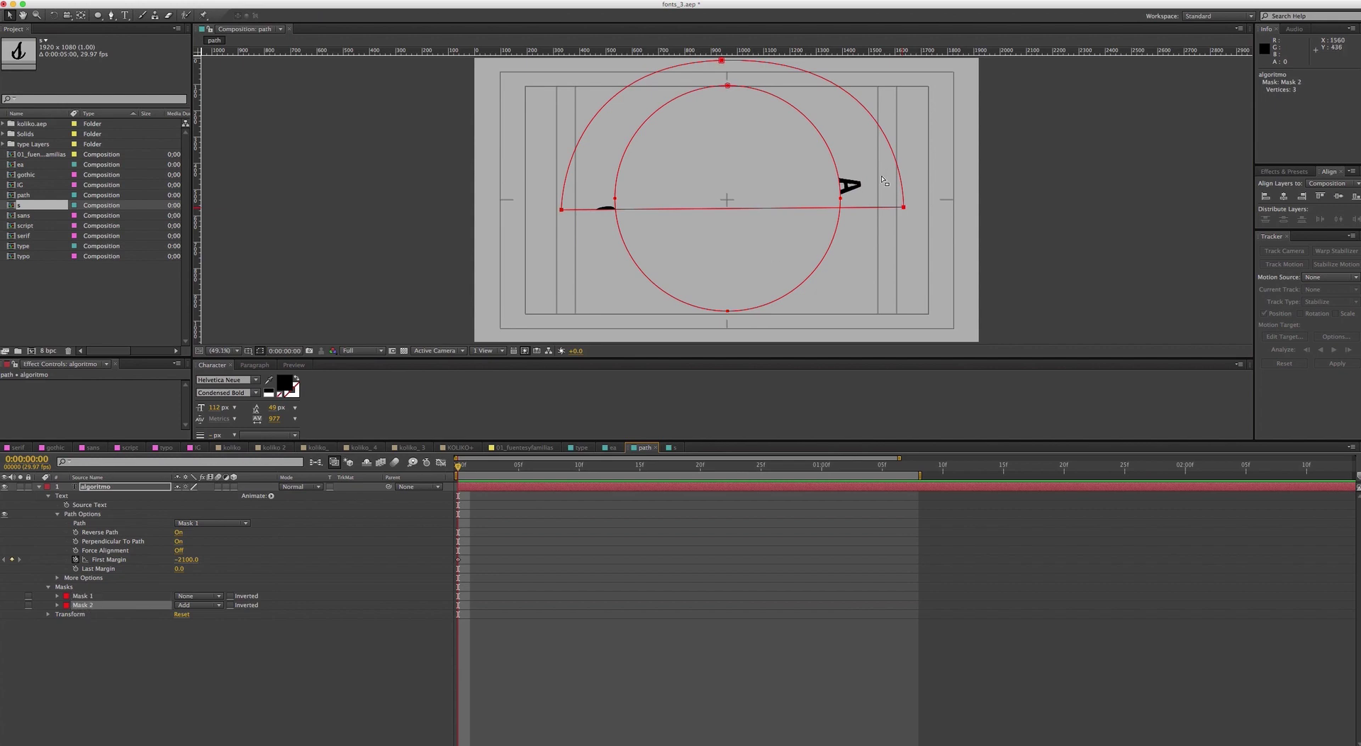
{"action": "left_click", "coordinate": [857, 207]}
{"action": "left_click_drag", "start_coordinate": [904, 208], "coordinate": [899, 165]}
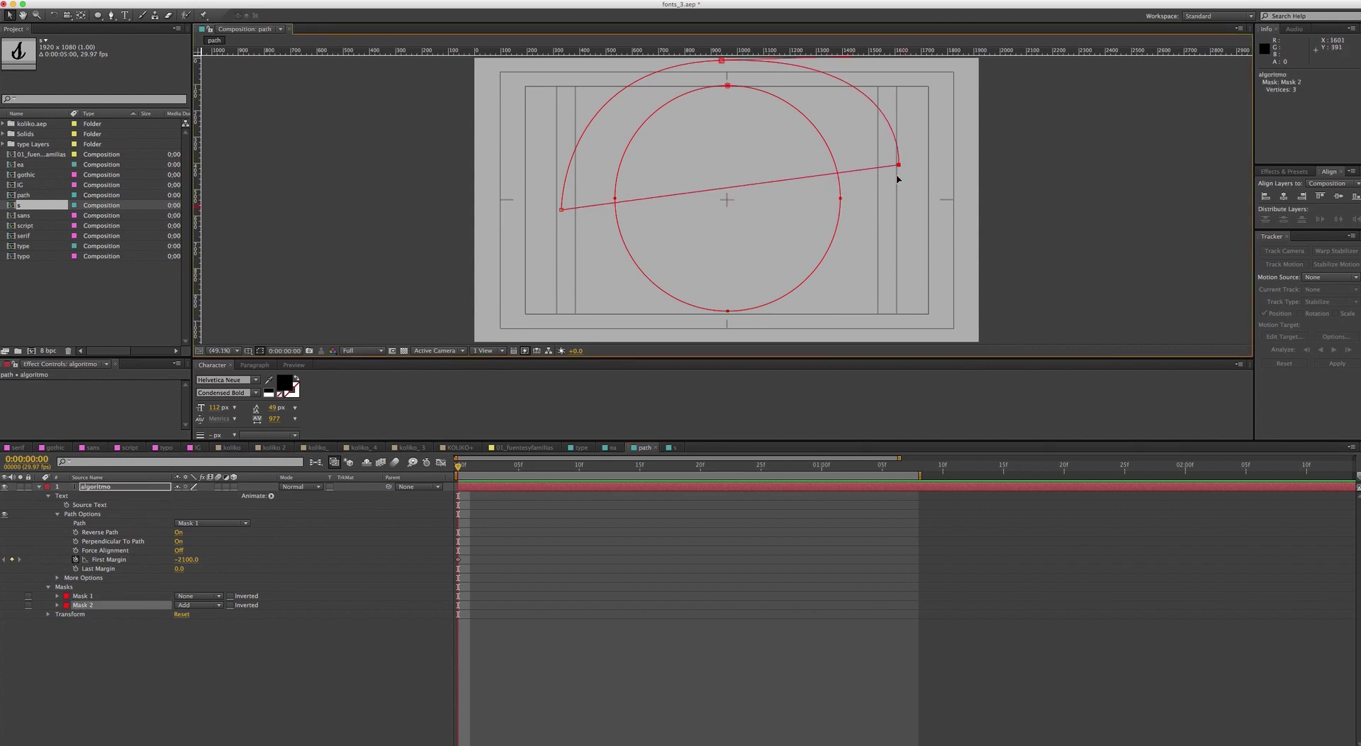
{"action": "left_click", "coordinate": [57, 605]}
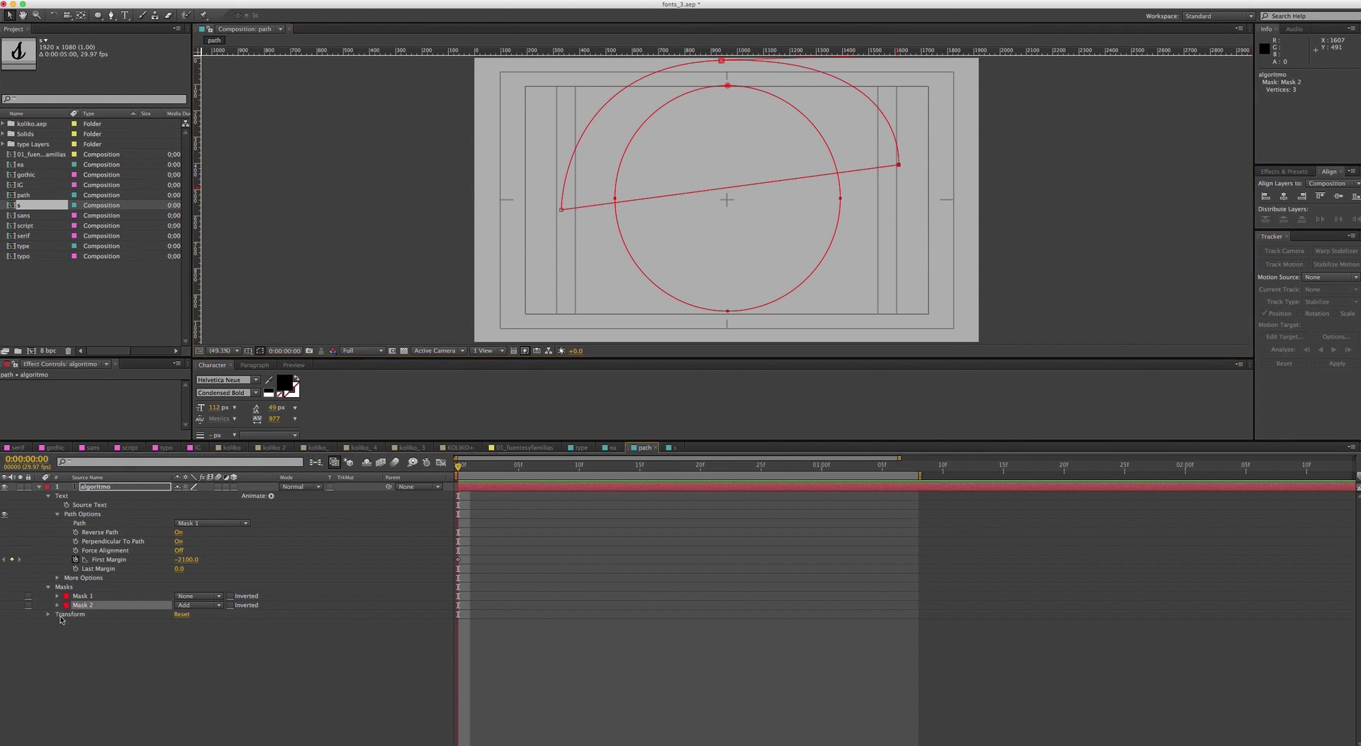
{"action": "left_click", "coordinate": [76, 614]}
- Add a First Margin keyframe of -677 at 0:00:00:20
{"action": "left_click_drag", "start_coordinate": [460, 466], "coordinate": [701, 489]}
{"action": "left_click_drag", "start_coordinate": [190, 565], "coordinate": [990, 616]}
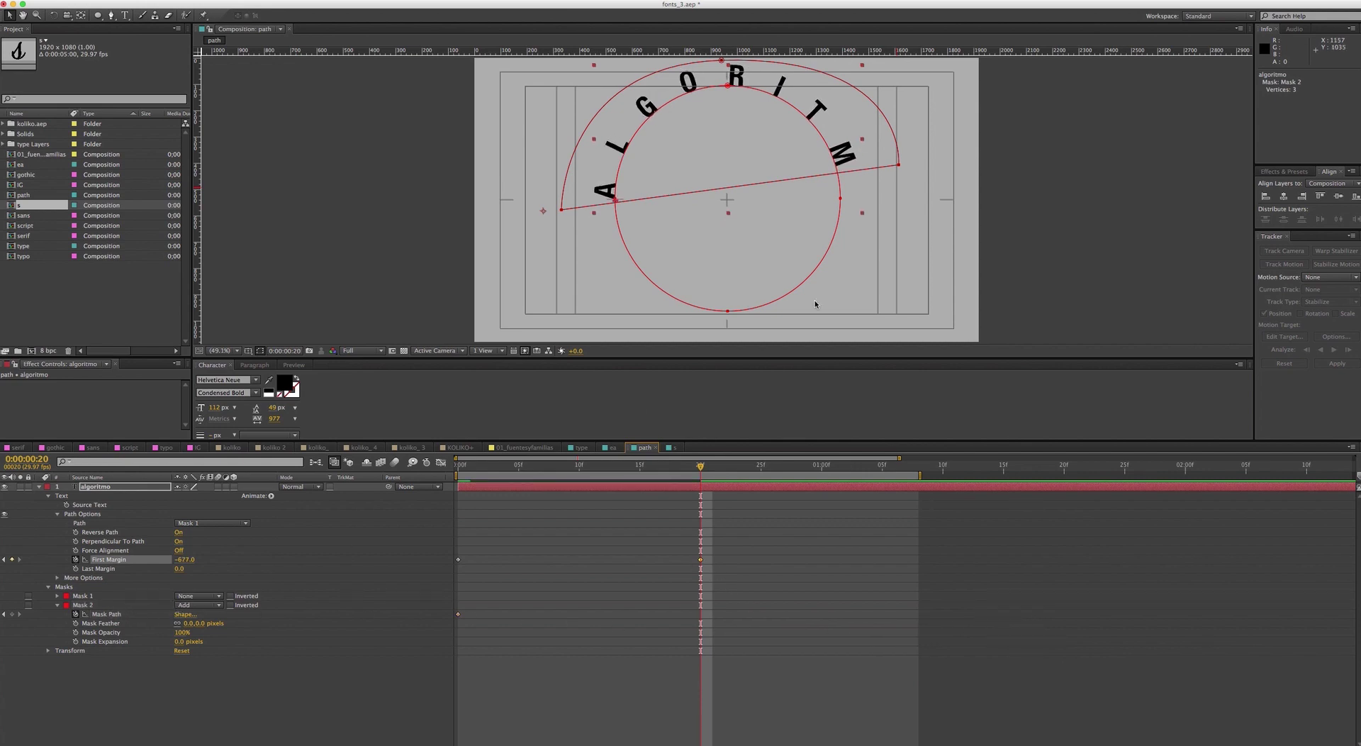
- Lower Mask 2's right base corner at 0:00:00:20 until the final letter O is revealed
{"action": "left_click", "coordinate": [899, 166]}
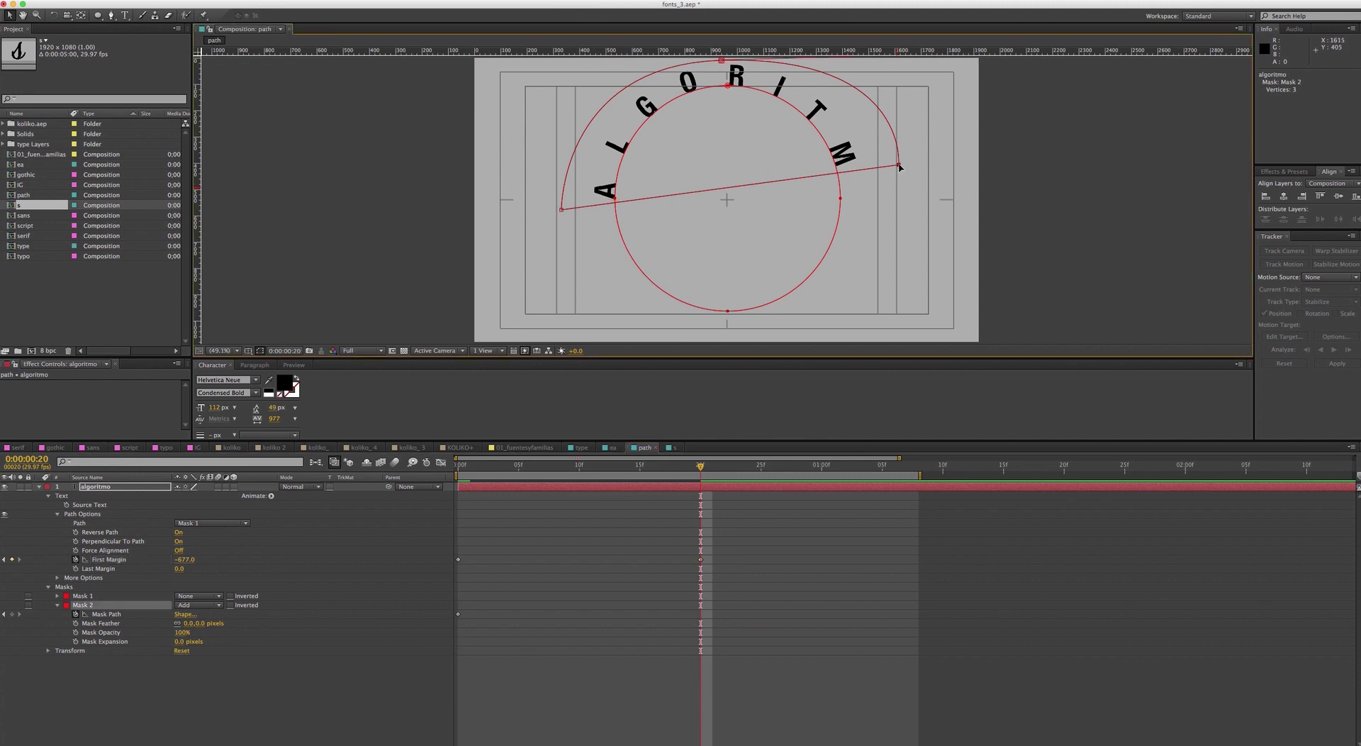
{"action": "left_click_drag", "start_coordinate": [901, 166], "coordinate": [907, 219]}
- Ease the First Margin animation out of its first keyframe and into its last keyframe
{"action": "left_click", "coordinate": [109, 559]}
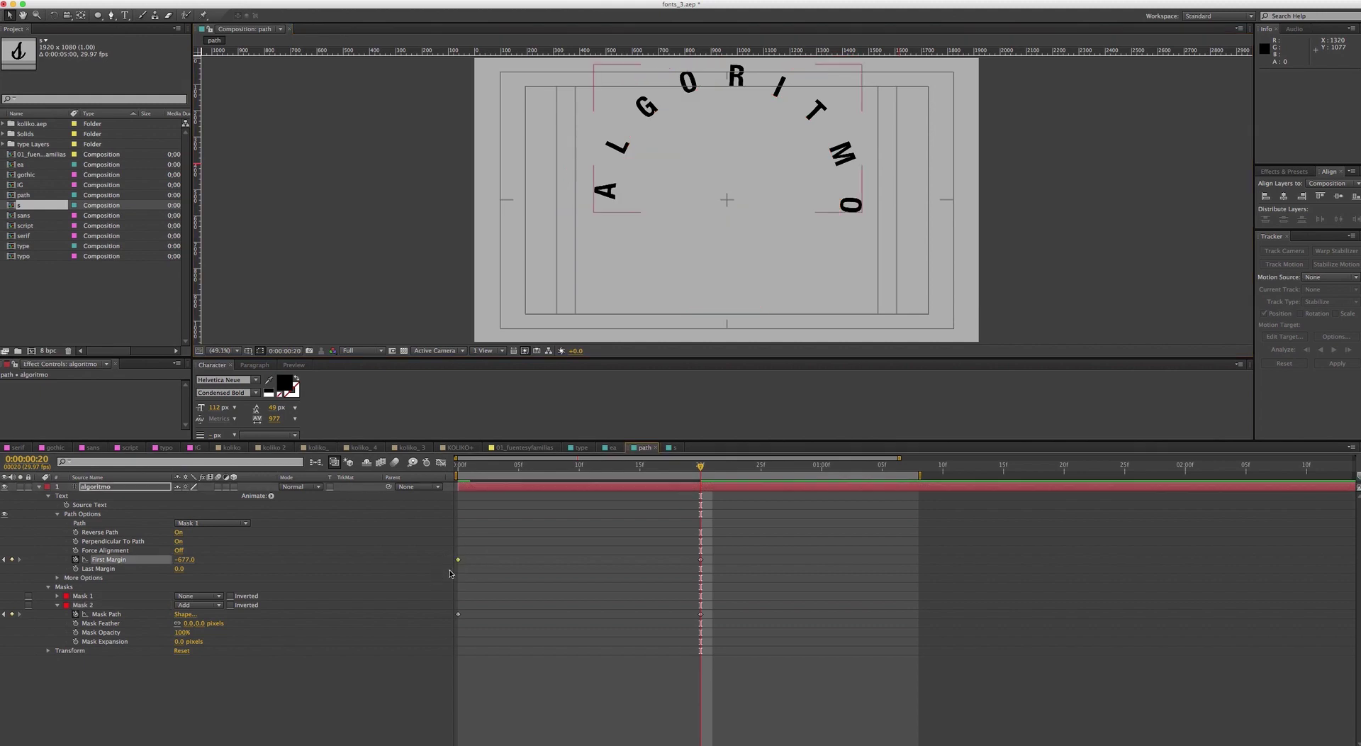
{"action": "left_click", "coordinate": [441, 462]}
{"action": "left_click", "coordinate": [1023, 741]}
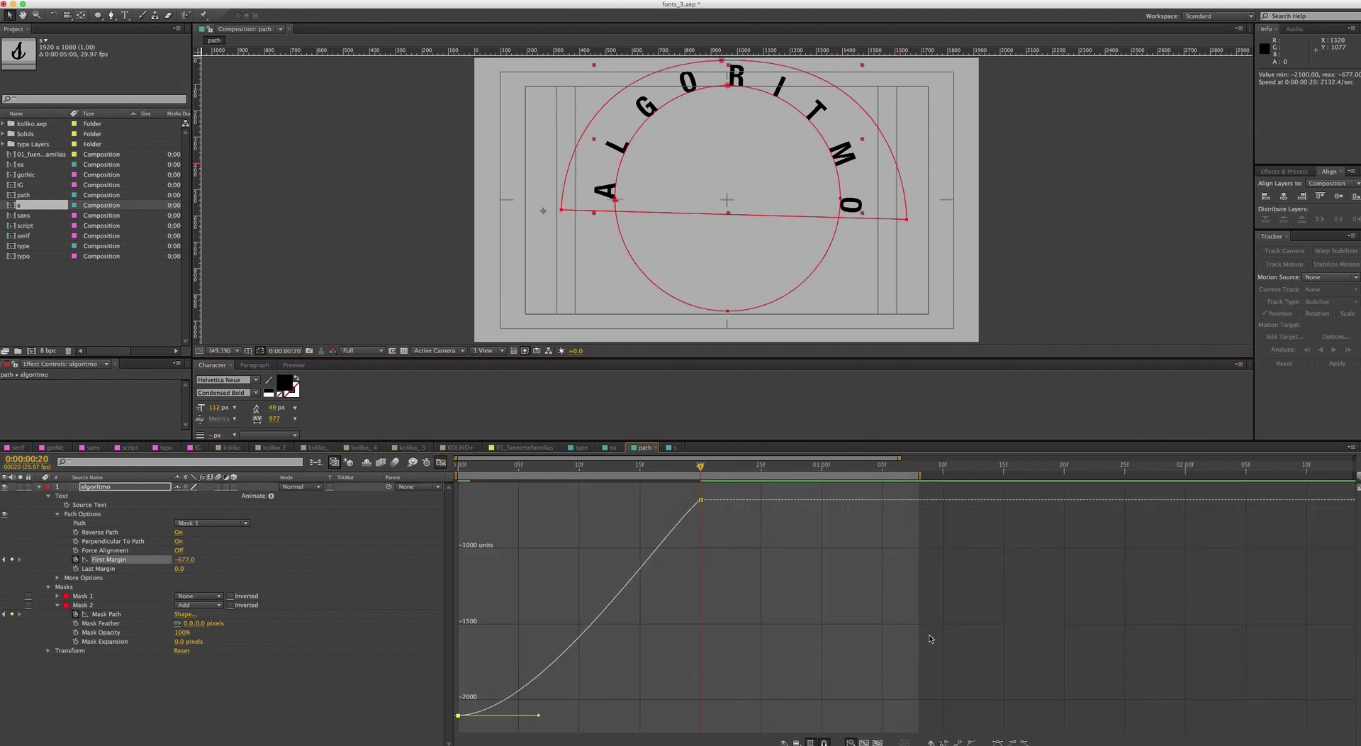
{"action": "left_click", "coordinate": [997, 740]}
{"action": "left_click", "coordinate": [443, 465]}
- Ease Mask 2's Mask Path keyframes out of the start and into the end, adjusting the influence handles on the speed curve
{"action": "left_click_drag", "start_coordinate": [480, 601], "coordinate": [454, 626]}
{"action": "left_click", "coordinate": [441, 463]}
{"action": "left_click", "coordinate": [999, 741]}
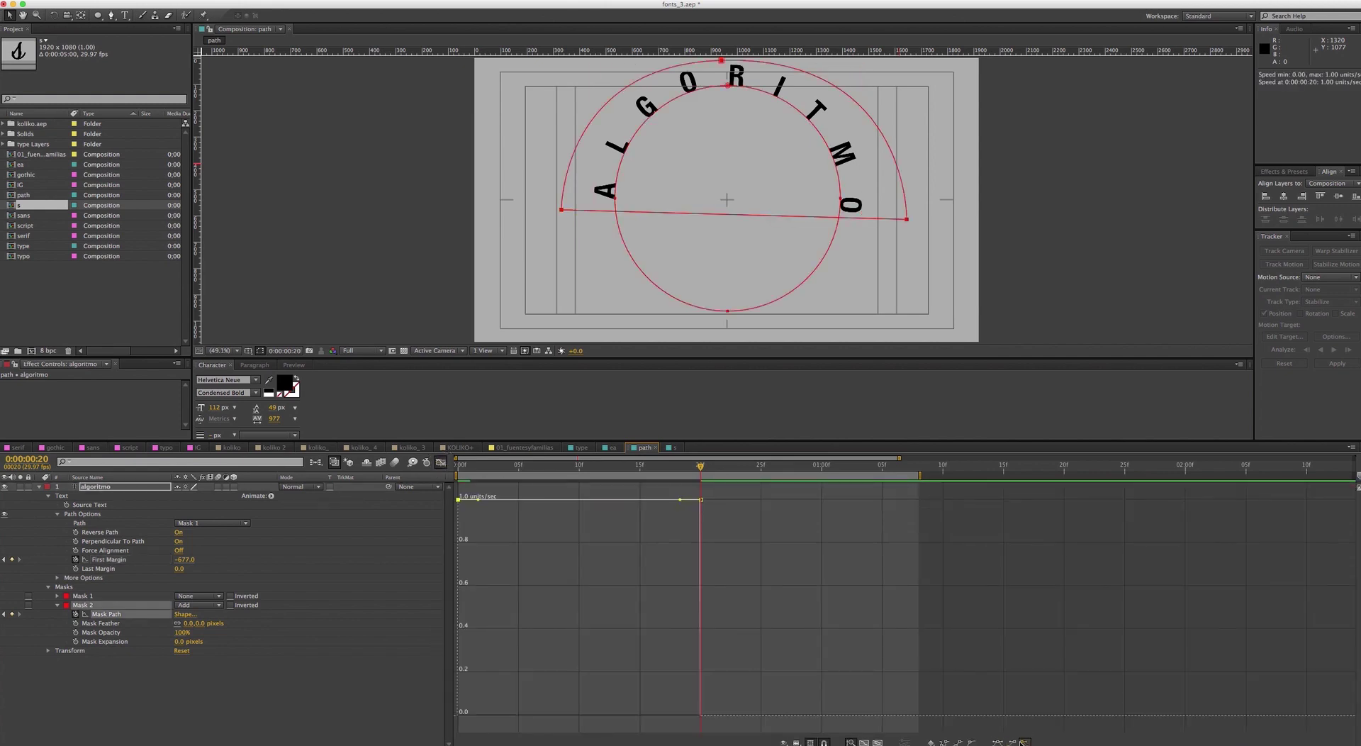
{"action": "left_click", "coordinate": [1012, 741]}
{"action": "left_click_drag", "start_coordinate": [498, 715], "coordinate": [518, 715]}
{"action": "left_click_drag", "start_coordinate": [659, 715], "coordinate": [645, 715]}
{"action": "left_click", "coordinate": [441, 461]}
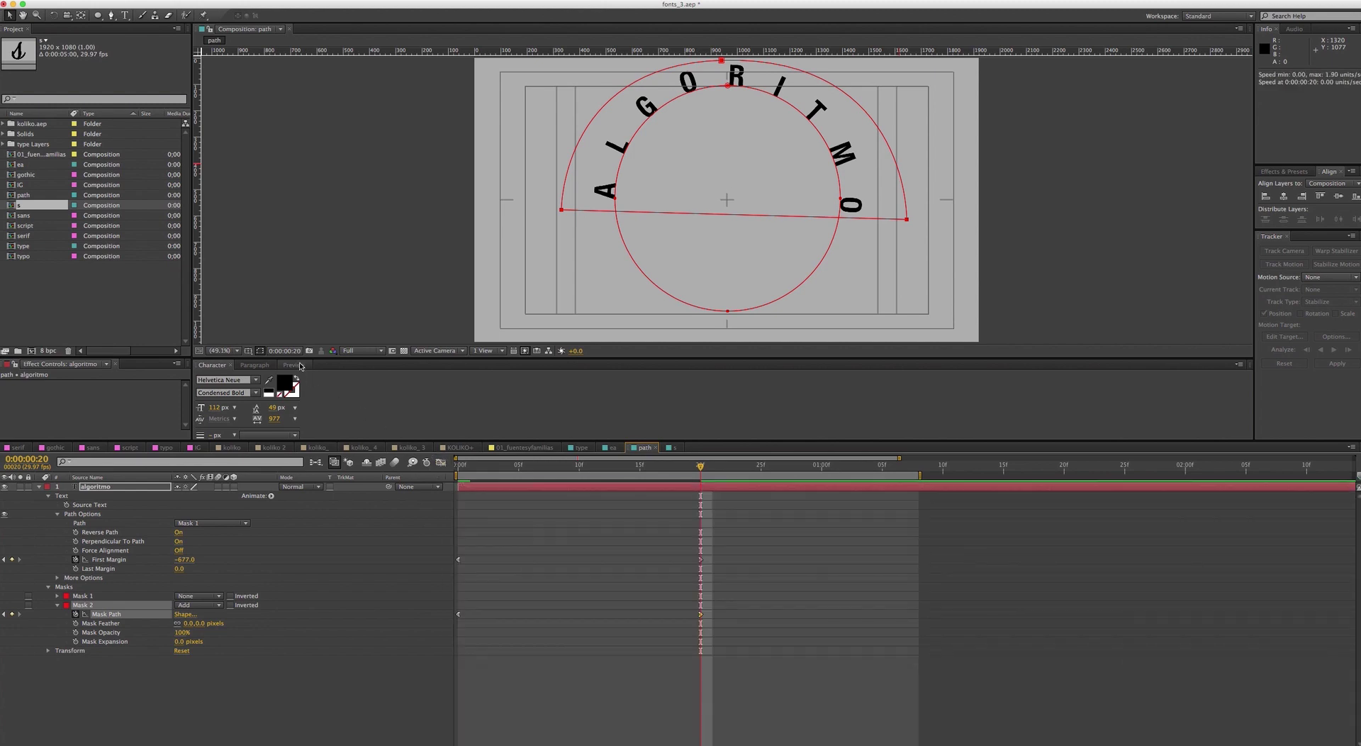
- Move the end keyframes of First Margin and Mask Path to 0:00:00:29, previewing the animation before and after the change
{"action": "key", "text": "KP_0"}
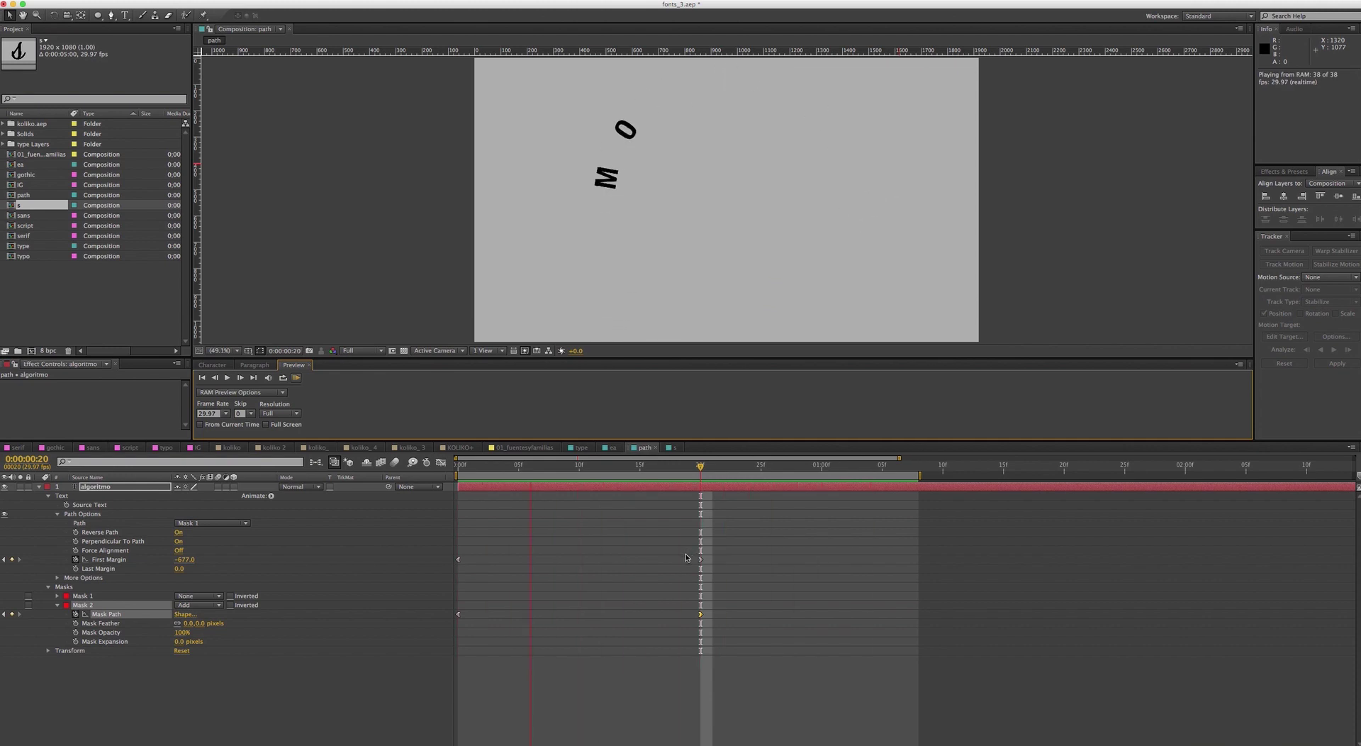
{"action": "key", "text": "space"}
{"action": "left_click_drag", "start_coordinate": [721, 544], "coordinate": [687, 628]}
{"action": "left_click_drag", "start_coordinate": [761, 533], "coordinate": [510, 631]}
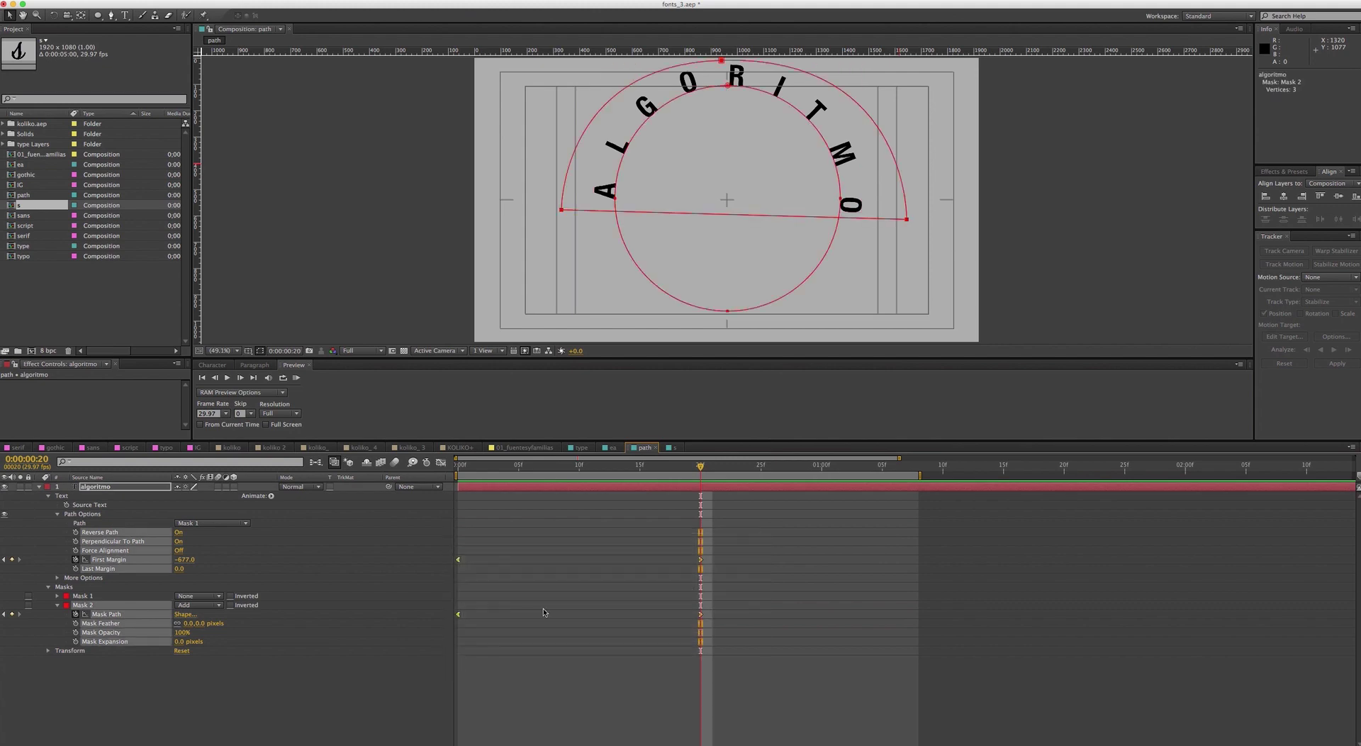
{"action": "left_click_drag", "start_coordinate": [702, 560], "coordinate": [810, 560]}
{"action": "left_click", "coordinate": [296, 377]}
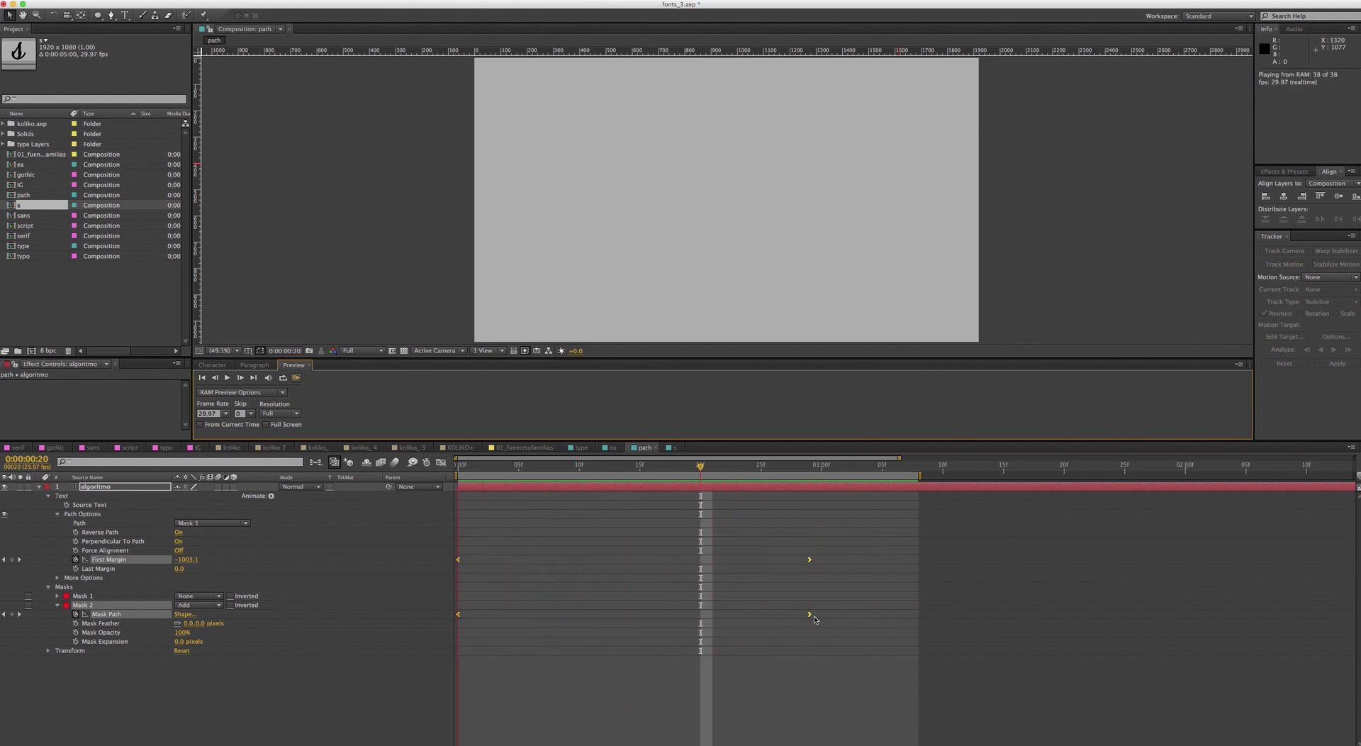
{"action": "key", "text": "space"}
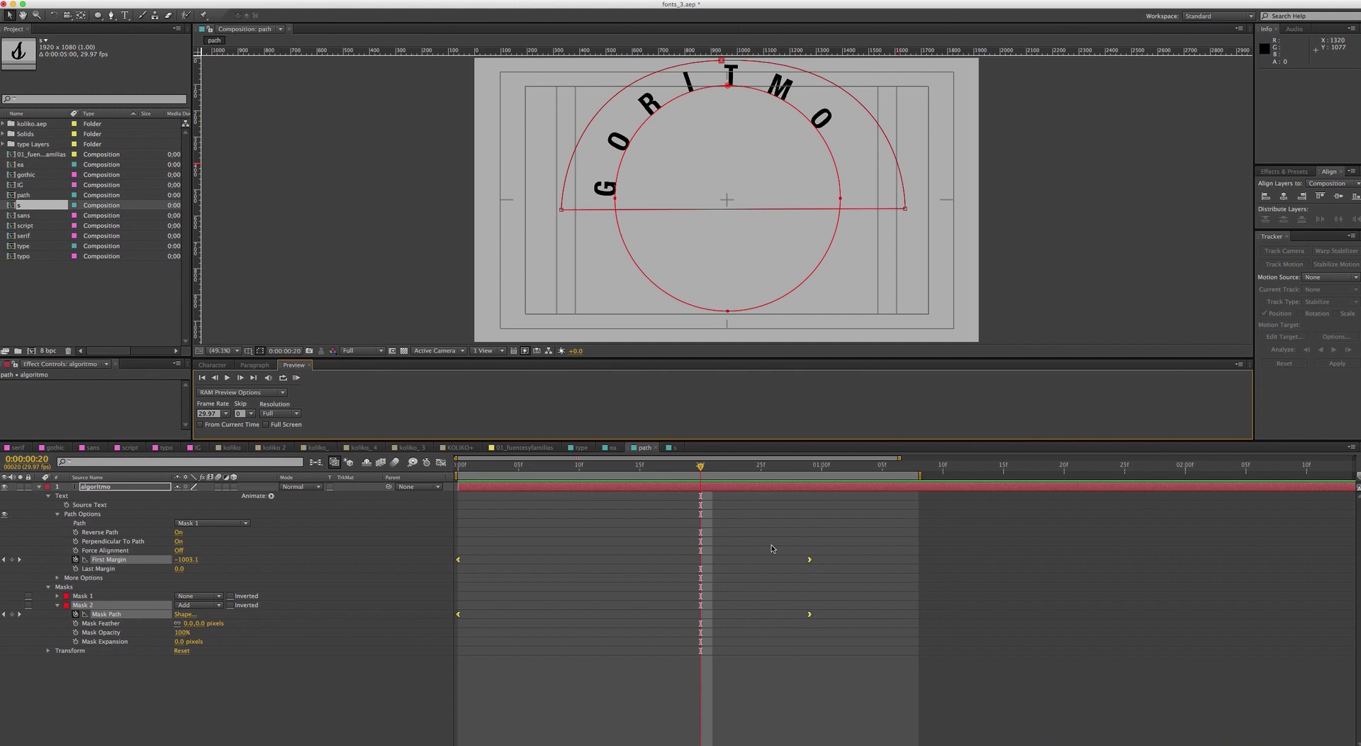
- Hide the algoritmo layer, and add a text layer reading PARALELEPÍPEDO moved to the composition's mid-height
{"action": "left_click_drag", "start_coordinate": [701, 467], "coordinate": [855, 500]}
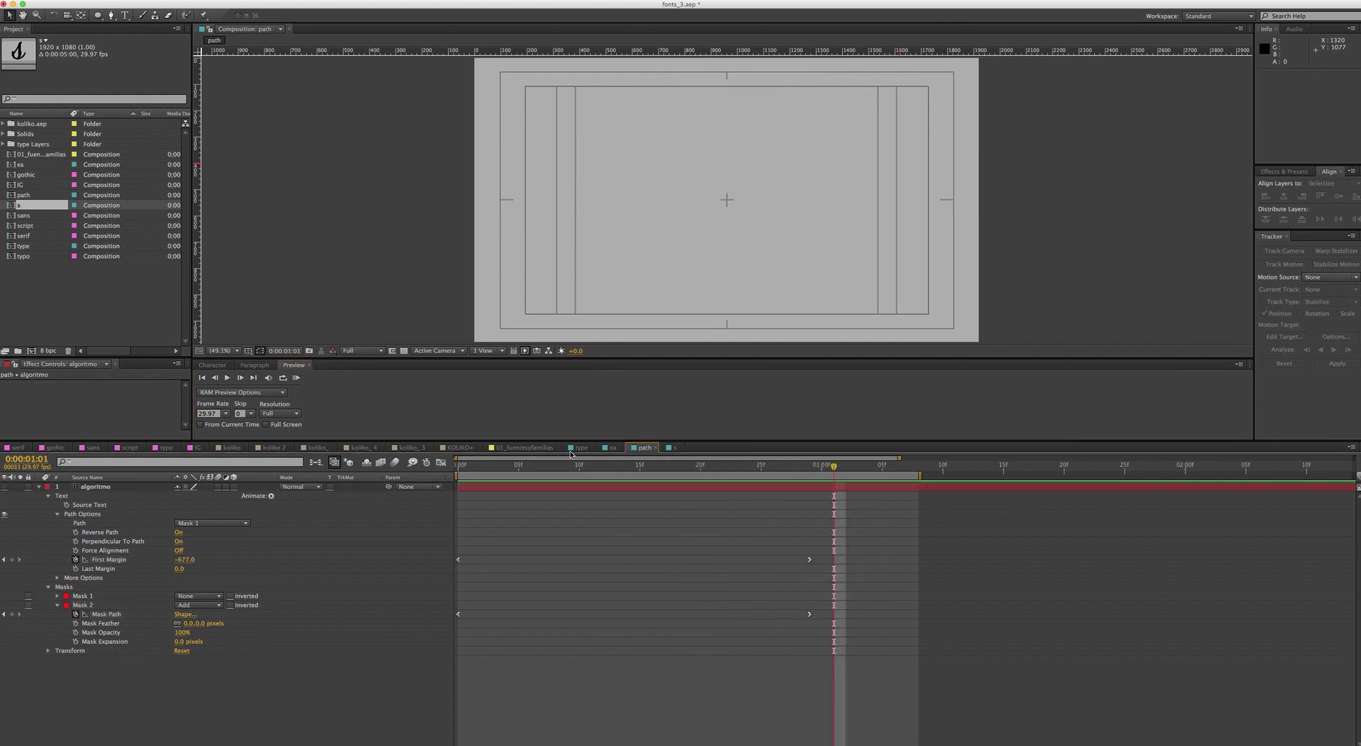
{"action": "left_click", "coordinate": [125, 15]}
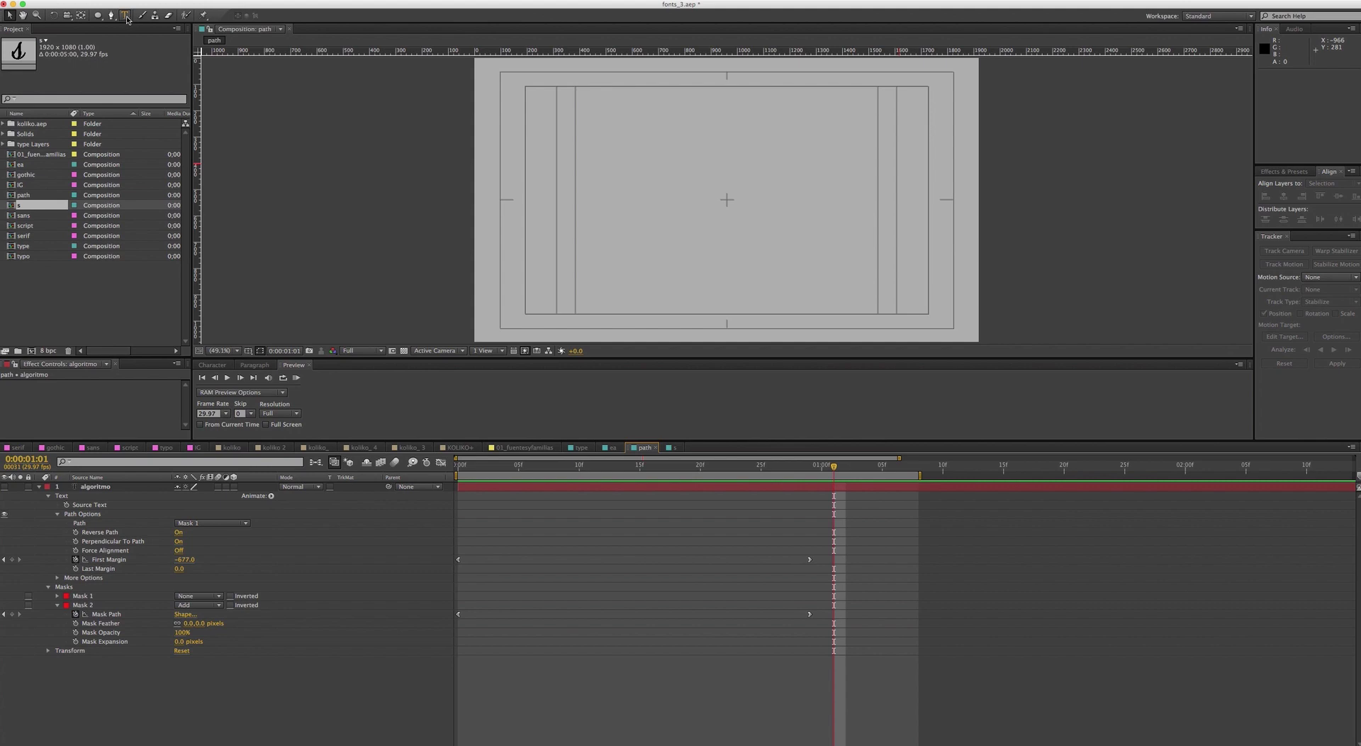
{"action": "left_click", "coordinate": [567, 263]}
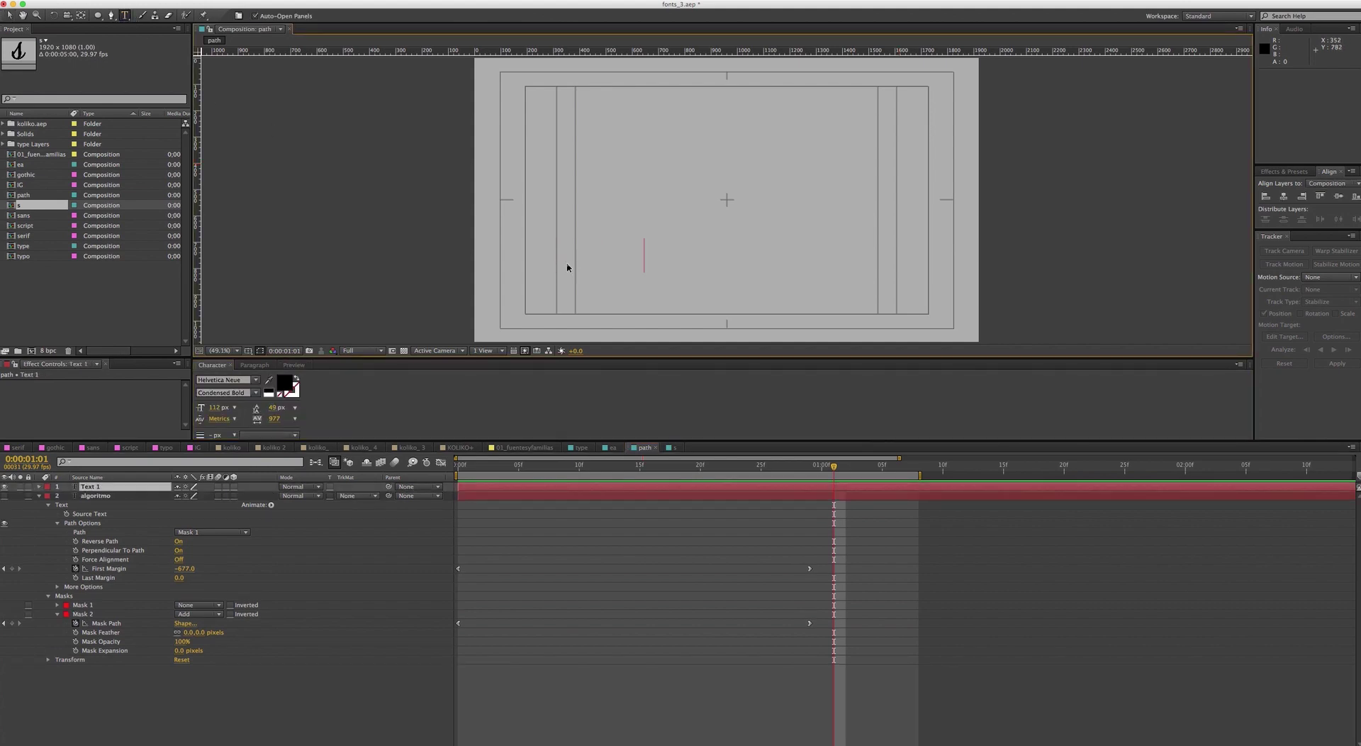
{"action": "type", "text": "PARALELEPÍ"}
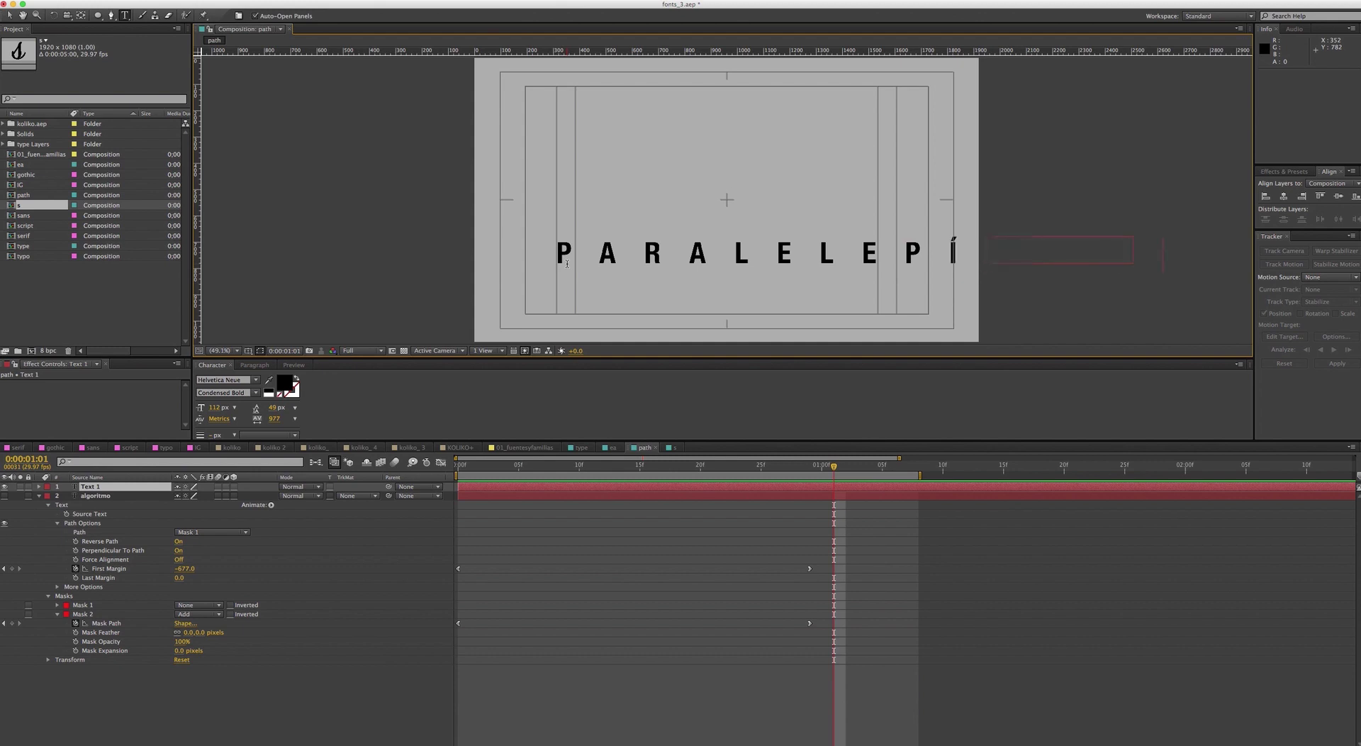
{"action": "left_click", "coordinate": [9, 15]}
{"action": "left_click_drag", "start_coordinate": [787, 268], "coordinate": [593, 201]}
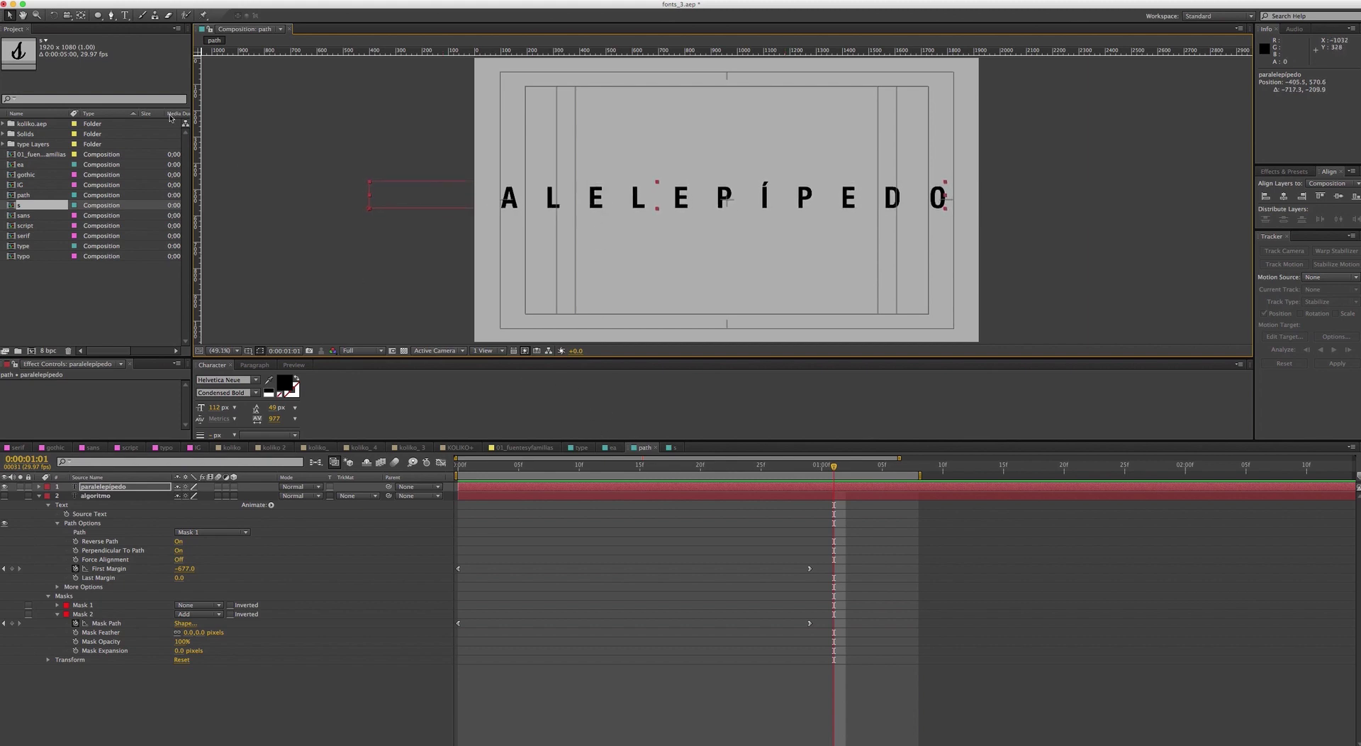
- Draw an open wavy four-point mask on the PARALELEPÍPEDO layer with the Pen tool, rising at its right end
{"action": "left_click", "coordinate": [111, 15]}
{"action": "left_click_drag", "start_coordinate": [449, 232], "coordinate": [491, 209]}
{"action": "left_click_drag", "start_coordinate": [580, 194], "coordinate": [665, 191]}
{"action": "left_click_drag", "start_coordinate": [824, 198], "coordinate": [912, 186]}
{"action": "left_click_drag", "start_coordinate": [936, 142], "coordinate": [954, 127]}
{"action": "left_click", "coordinate": [8, 17]}
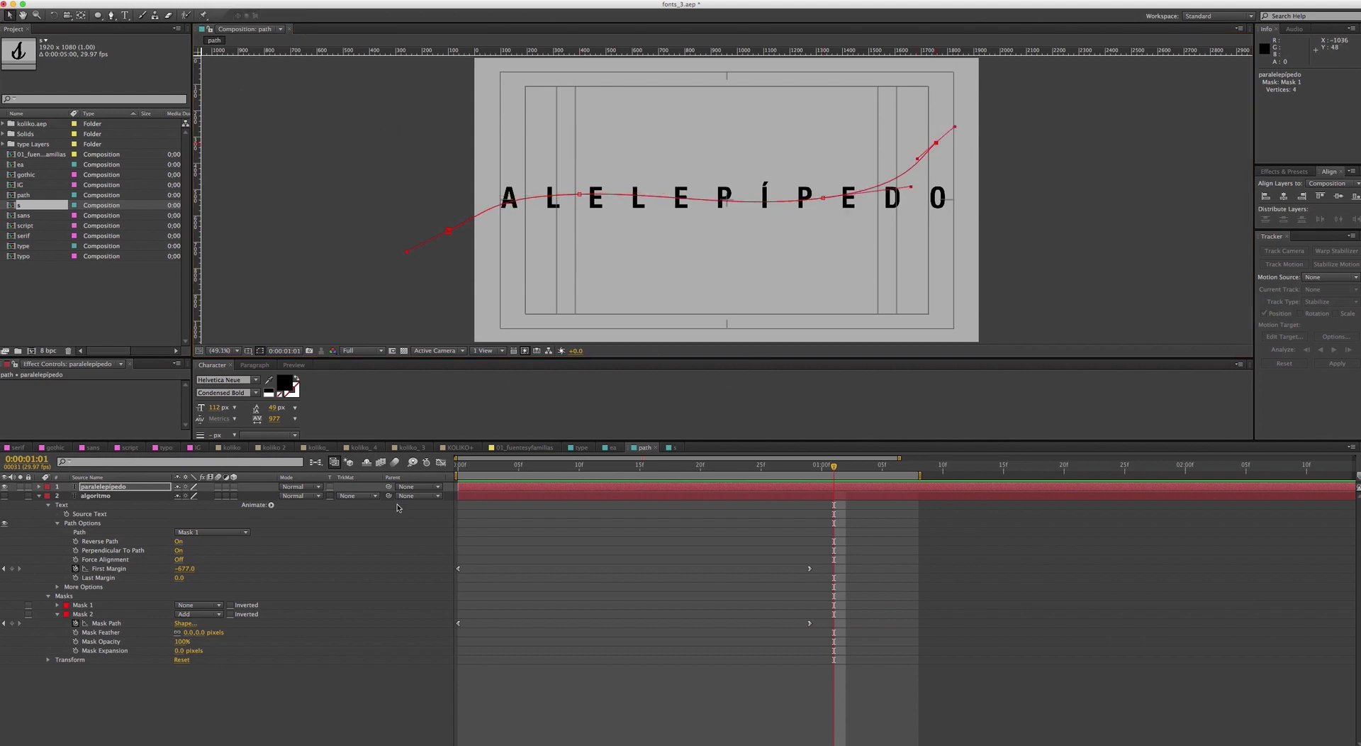
- Set Mask 1 as the text path of the PARALELEPÍPEDO layer
{"action": "left_click", "coordinate": [39, 487]}
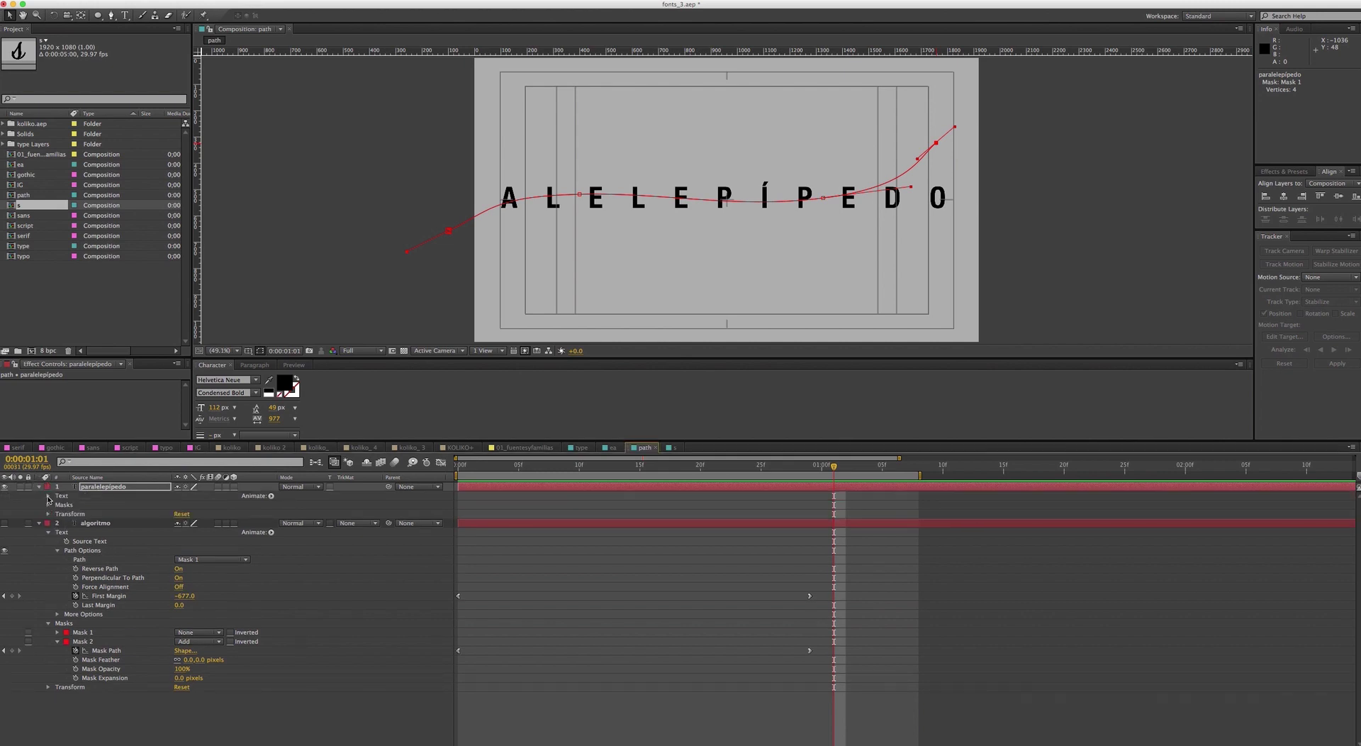
{"action": "left_click", "coordinate": [48, 496]}
{"action": "left_click", "coordinate": [57, 514]}
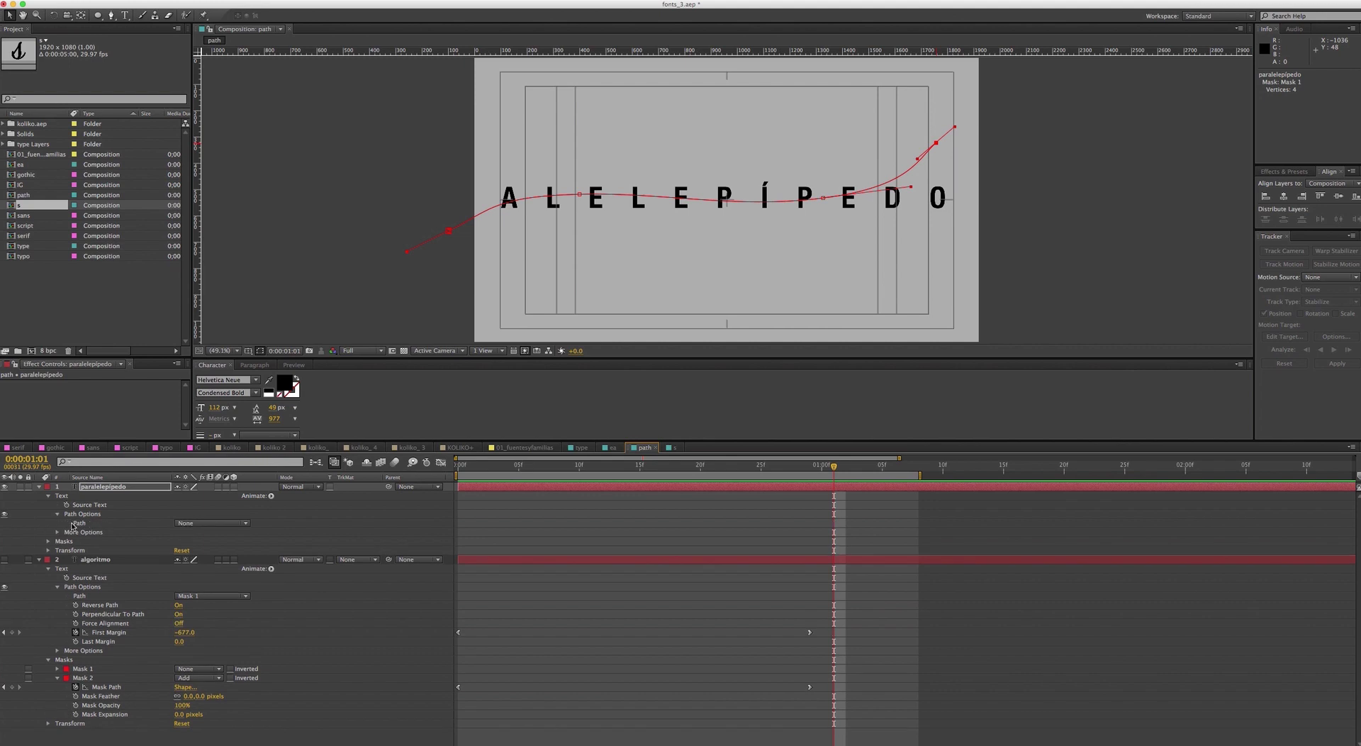
{"action": "left_click", "coordinate": [212, 523]}
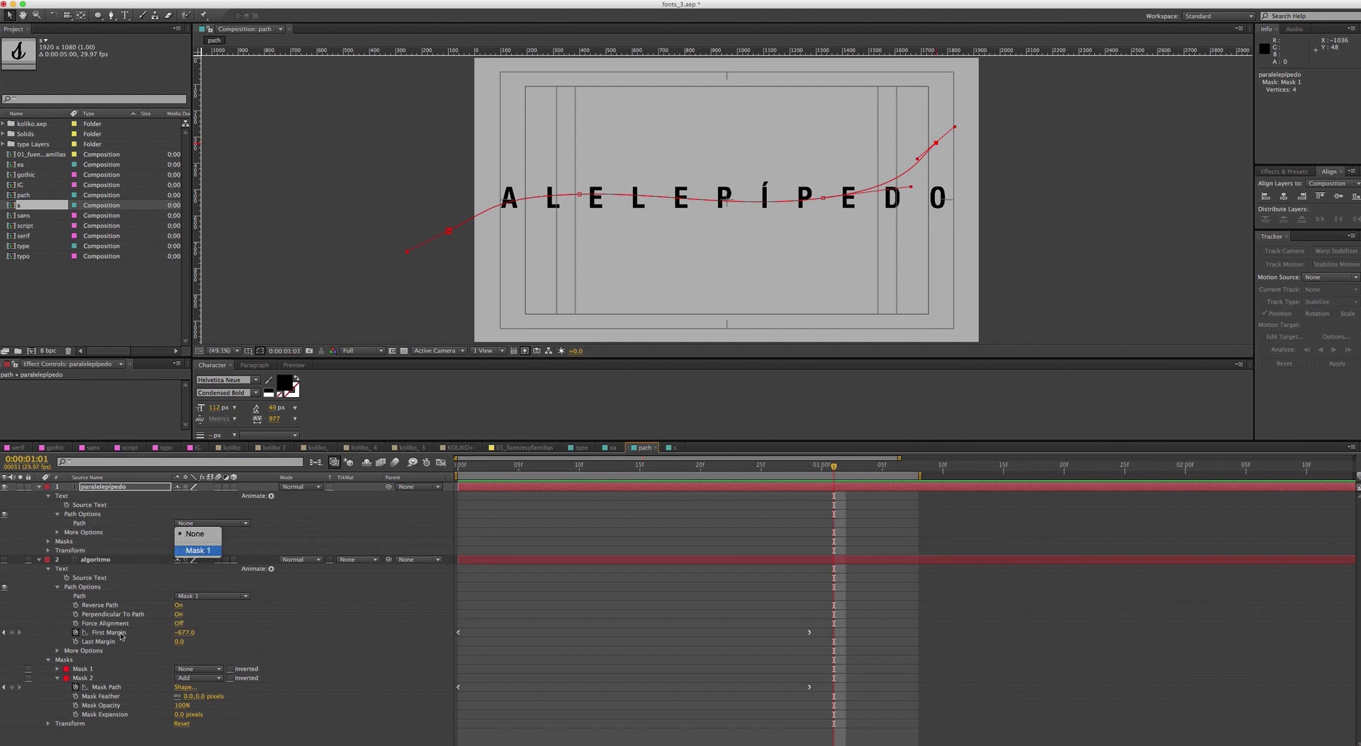
{"action": "left_click", "coordinate": [197, 543]}
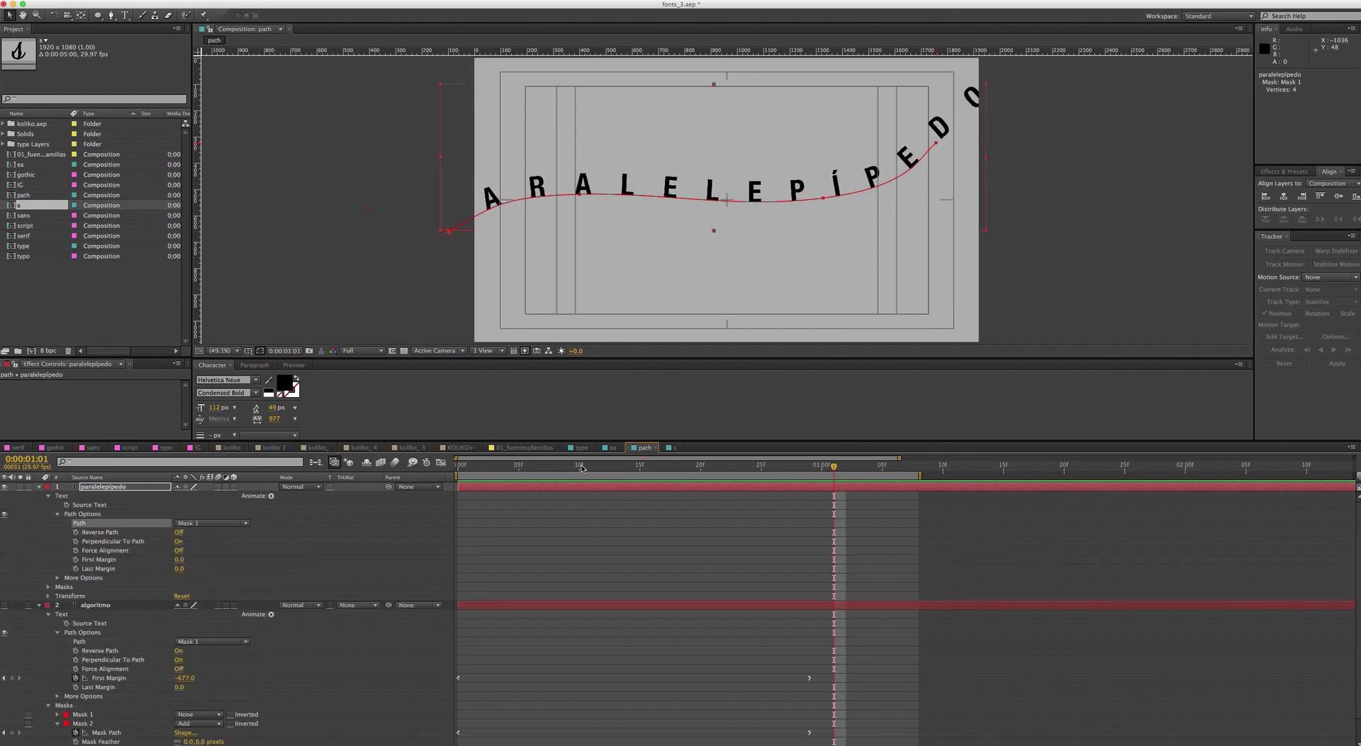
- Reduce the PARALELEPÍPEDO font size, set its tracking to 1000 and centre the layer horizontally and vertically in the composition
{"action": "left_click", "coordinate": [713, 467]}
{"action": "left_click_drag", "start_coordinate": [216, 408], "coordinate": [204, 409]}
{"action": "left_click_drag", "start_coordinate": [281, 424], "coordinate": [402, 405]}
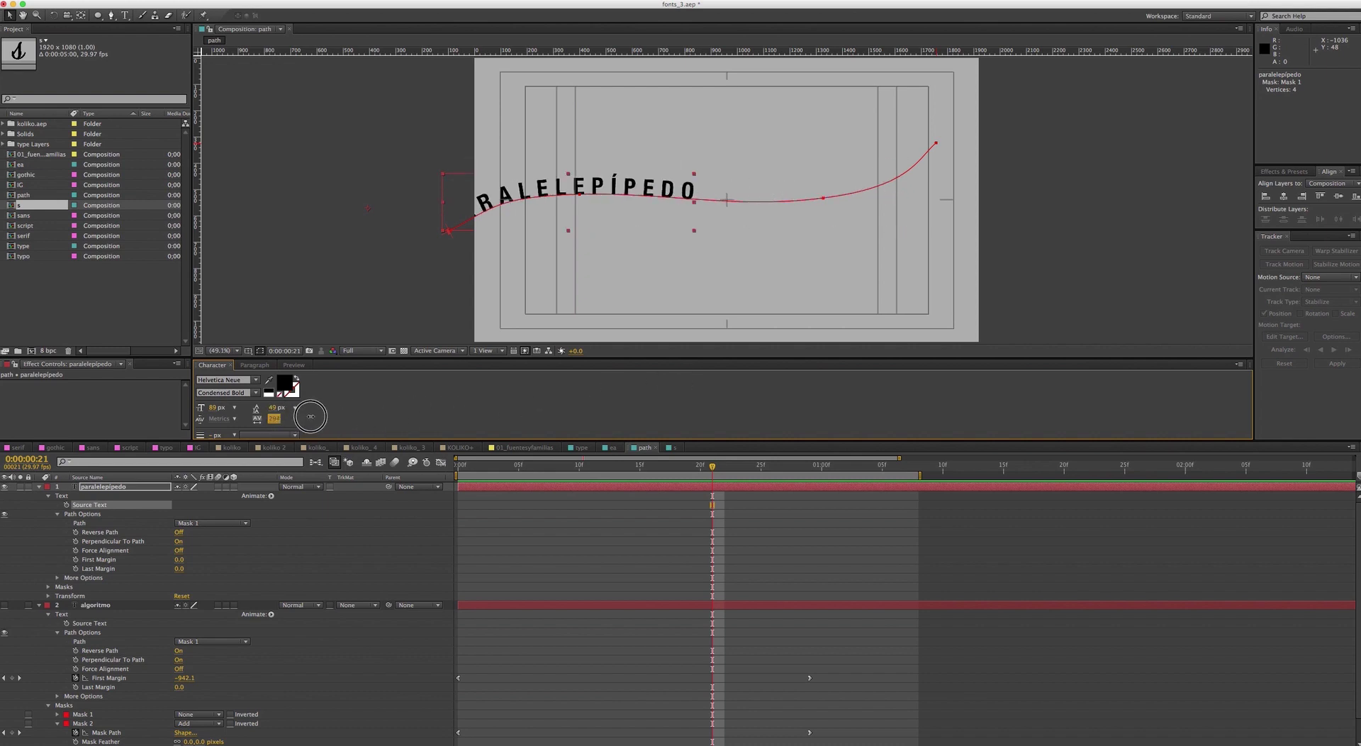
{"action": "left_click_drag", "start_coordinate": [623, 189], "coordinate": [666, 199]}
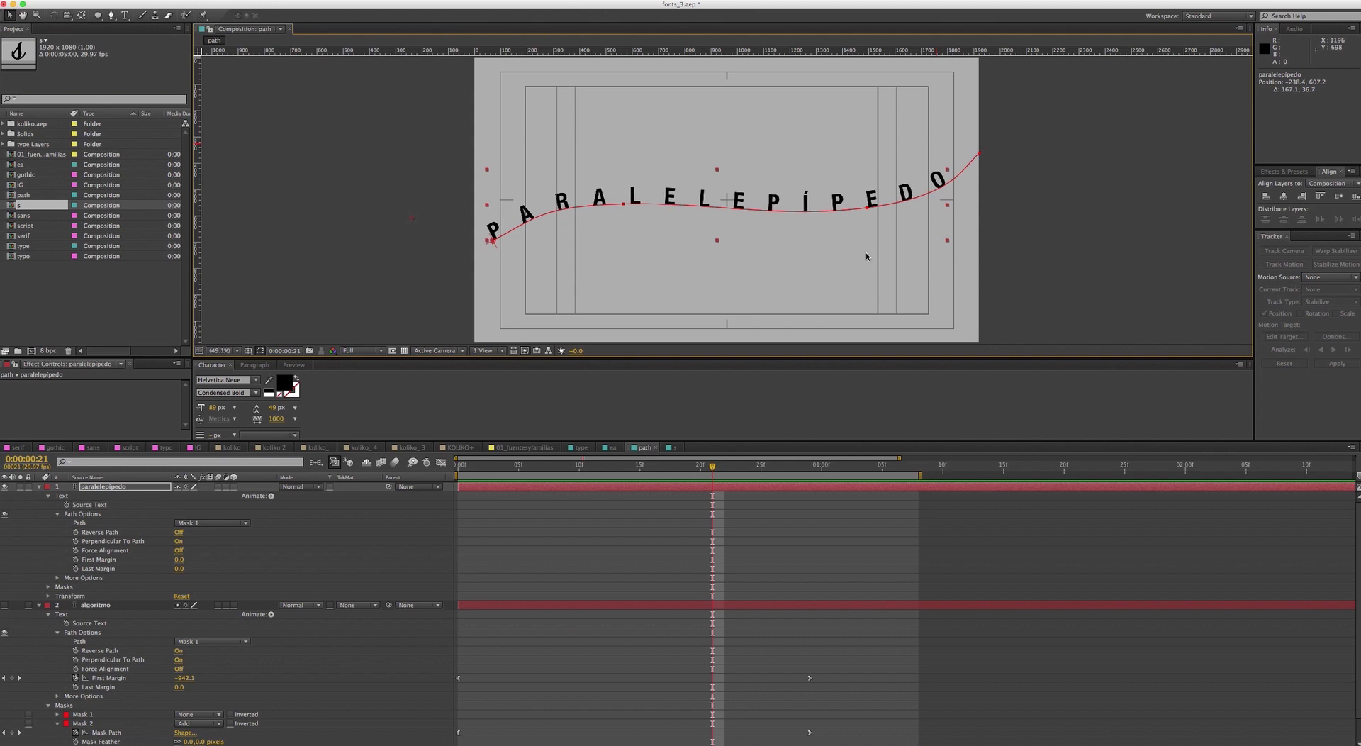
{"action": "left_click", "coordinate": [1302, 196]}
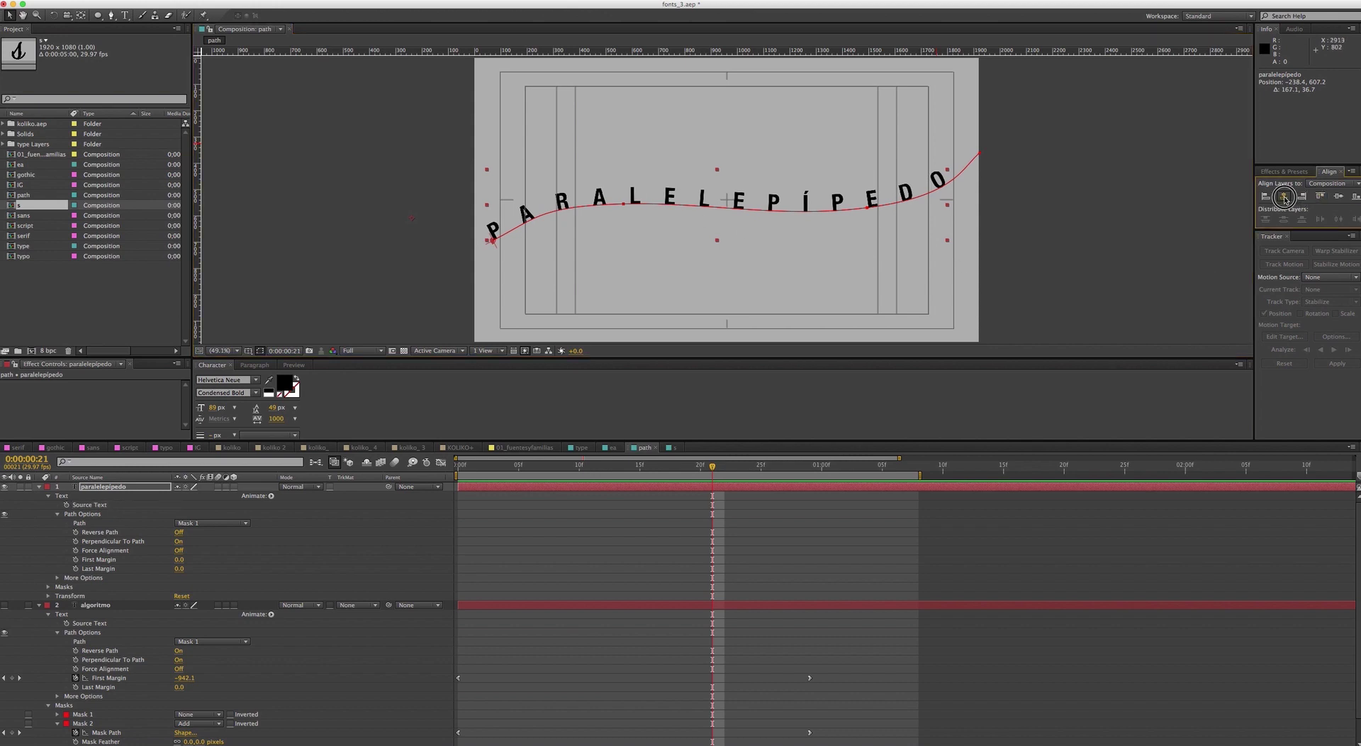
{"action": "left_click", "coordinate": [1339, 197]}
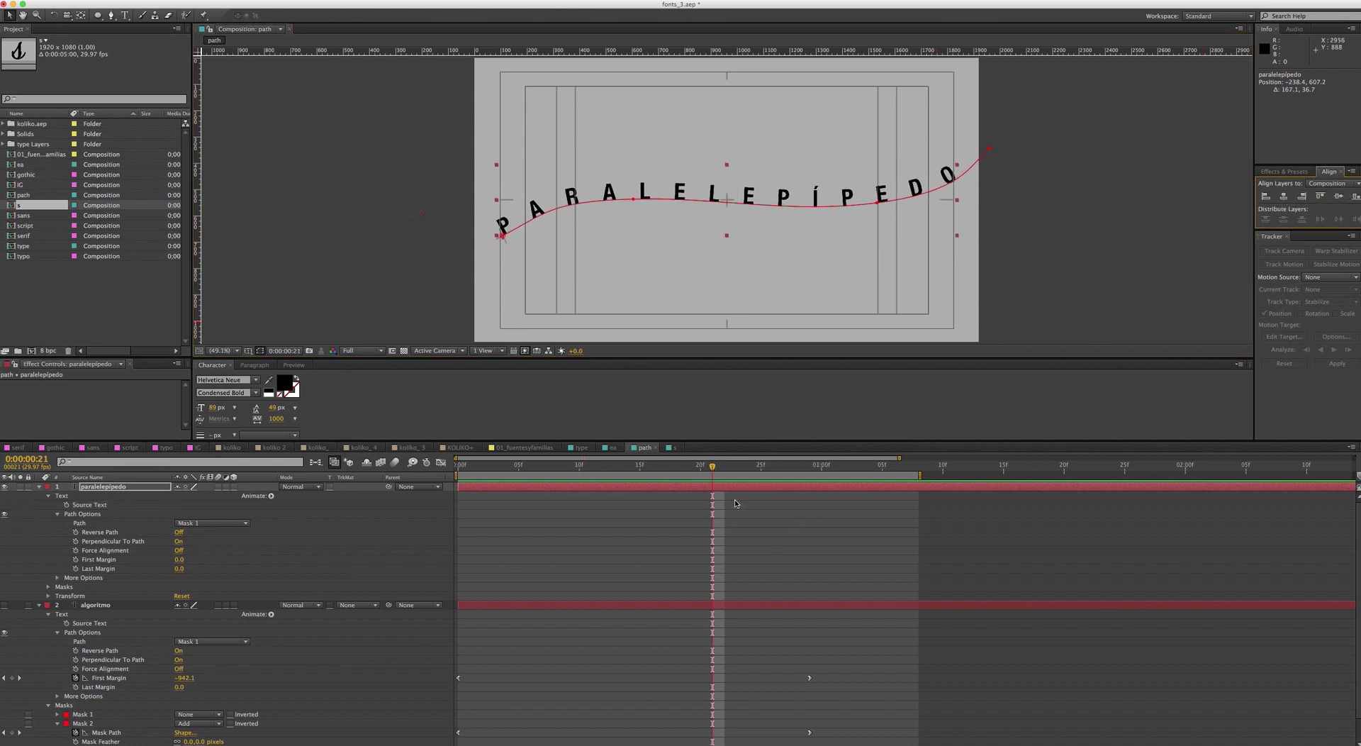
{"action": "left_click_drag", "start_coordinate": [461, 472], "coordinate": [738, 498]}
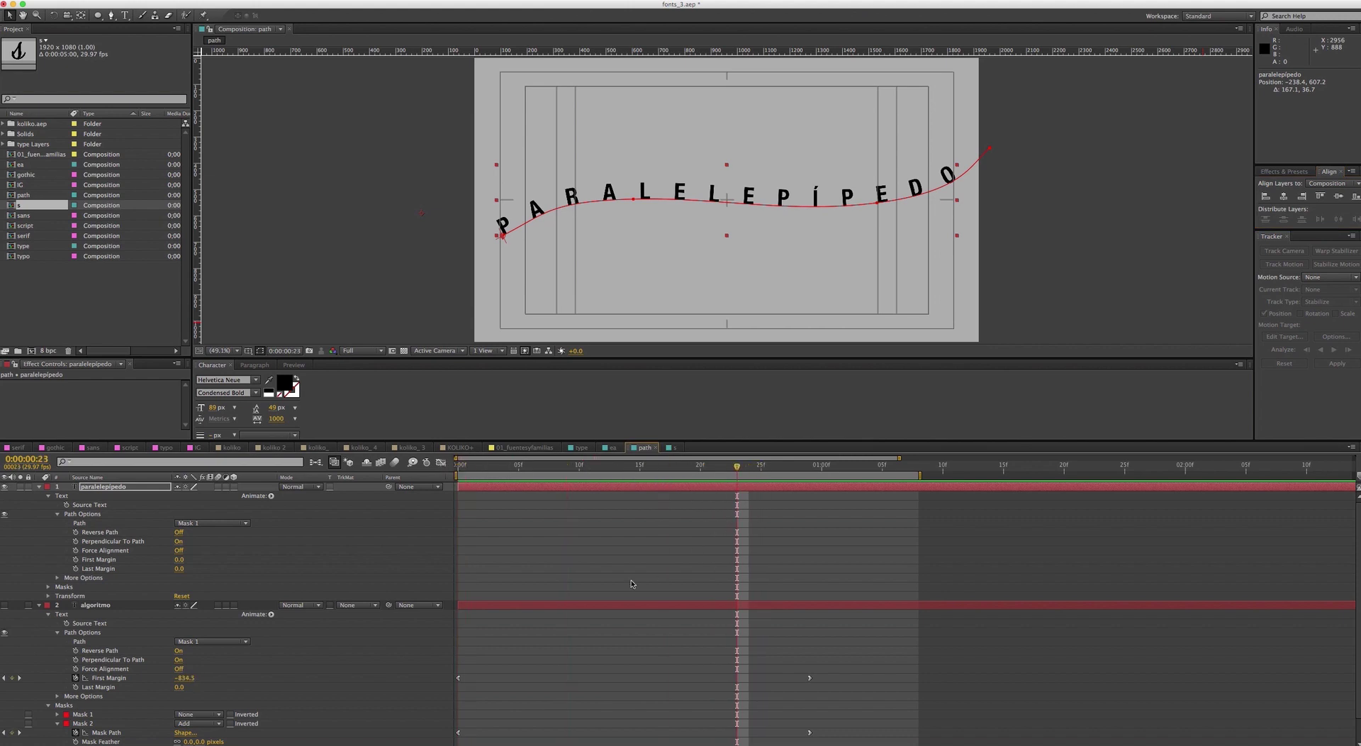
{"action": "left_click", "coordinate": [75, 560]}
{"action": "key", "text": "Home"}
{"action": "left_click_drag", "start_coordinate": [176, 564], "coordinate": [178, 570]}
{"action": "key", "text": "ctrl+z"}
{"action": "key", "text": "ctrl+z"}
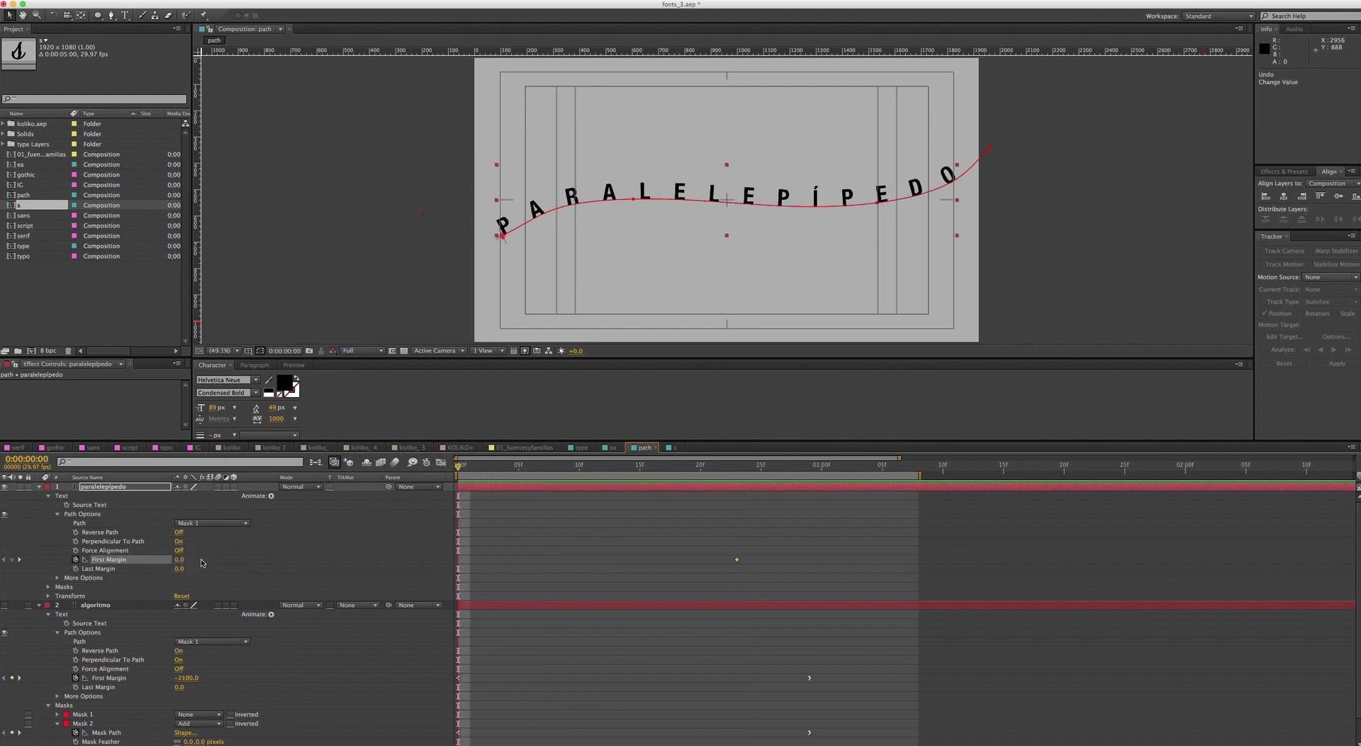
- Draw a closed eight-point curved mask around the whole PARALELEPÍPEDO lettering with the Pen tool
{"action": "left_click", "coordinate": [110, 15]}
{"action": "mouse_move", "coordinate": [512, 181]}
{"action": "left_mouse_down"}
{"action": "mouse_move", "coordinate": [489, 232]}
{"action": "mouse_move", "coordinate": [519, 264]}
{"action": "mouse_move", "coordinate": [727, 238]}
{"action": "left_mouse_up"}
{"action": "left_click_drag", "start_coordinate": [908, 236], "coordinate": [973, 229]}
{"action": "left_click_drag", "start_coordinate": [1052, 170], "coordinate": [1061, 190]}
{"action": "left_click_drag", "start_coordinate": [919, 128], "coordinate": [880, 129]}
{"action": "left_click_drag", "start_coordinate": [759, 157], "coordinate": [644, 161]}
{"action": "left_click", "coordinate": [514, 181]}
{"action": "left_click", "coordinate": [9, 15]}
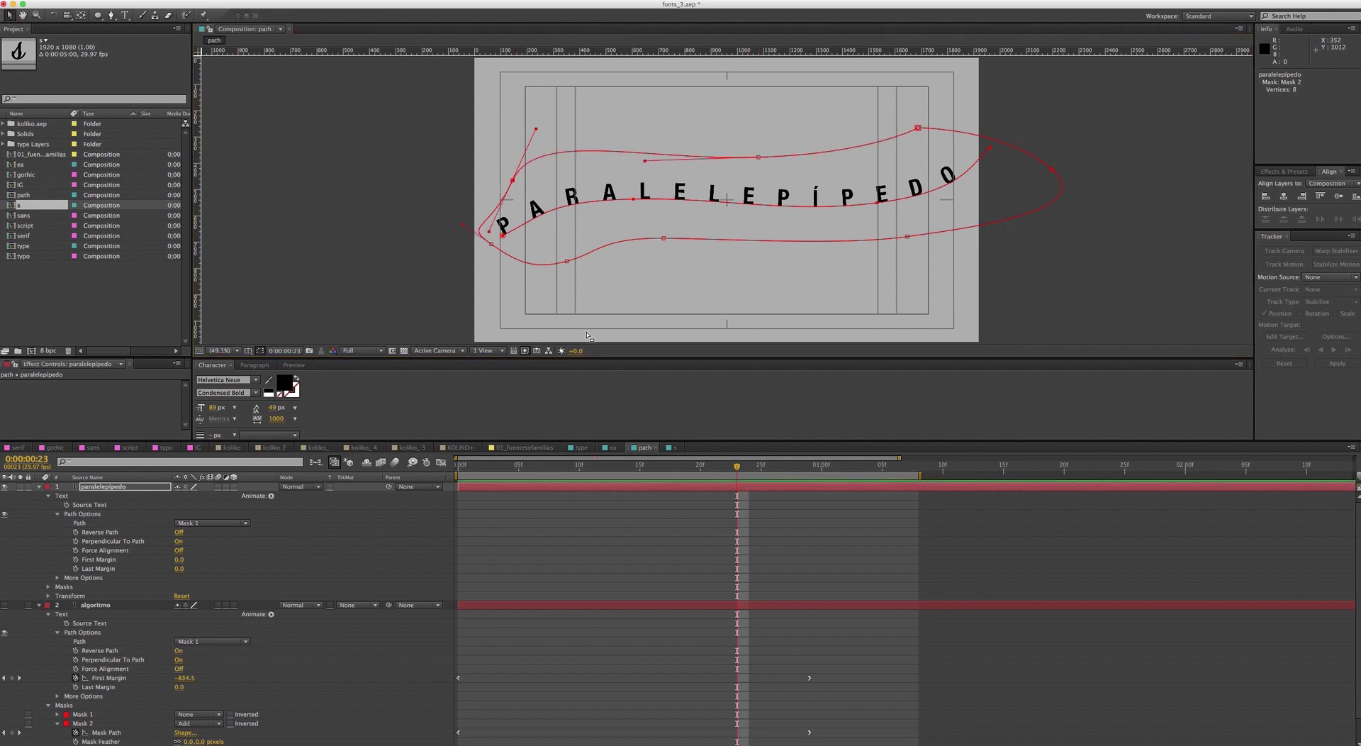
- Refine the outline of the PARALELEPÍPEDO layer's Mask 2 by moving its points and handles so both ends fit closely around the lettering
{"action": "left_click_drag", "start_coordinate": [489, 231], "coordinate": [513, 174]}
{"action": "left_click_drag", "start_coordinate": [537, 123], "coordinate": [520, 172]}
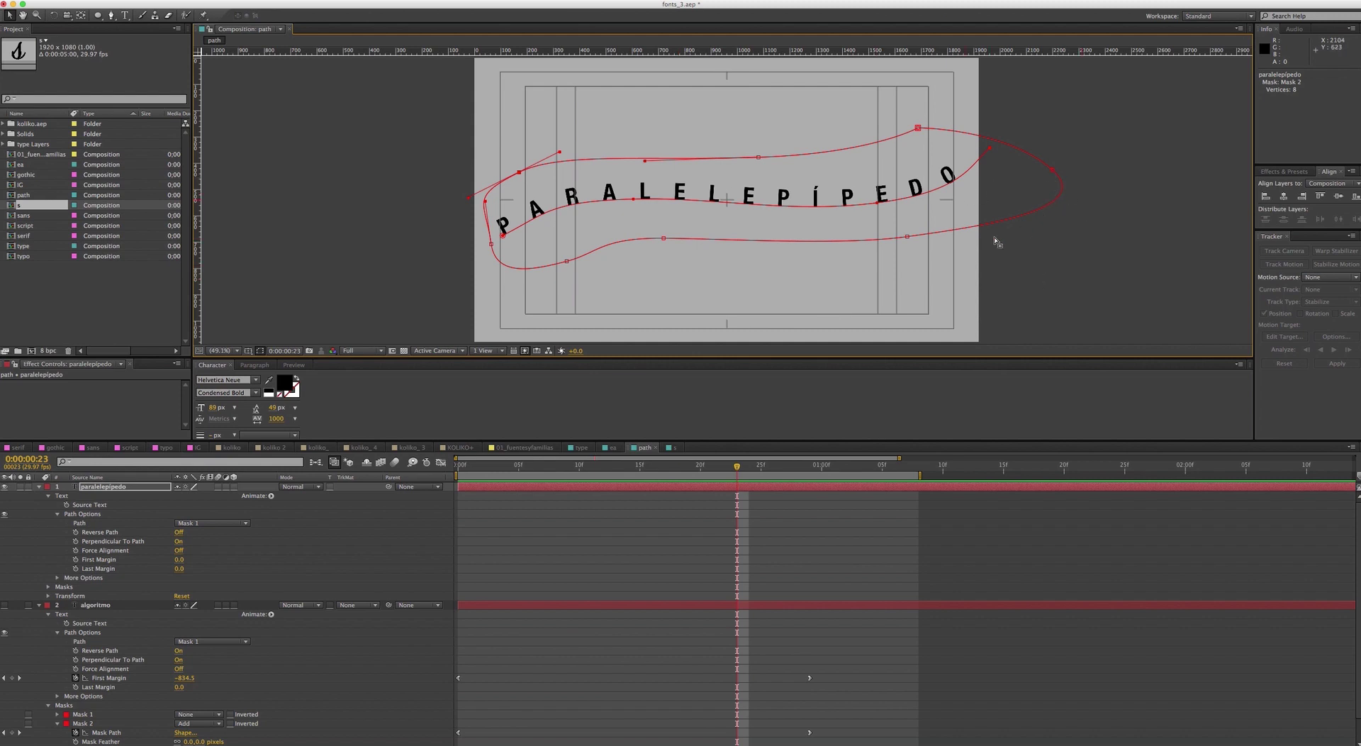
{"action": "left_click_drag", "start_coordinate": [913, 237], "coordinate": [880, 258]}
{"action": "left_click_drag", "start_coordinate": [1053, 170], "coordinate": [1001, 202]}
{"action": "left_click_drag", "start_coordinate": [917, 128], "coordinate": [907, 131]}
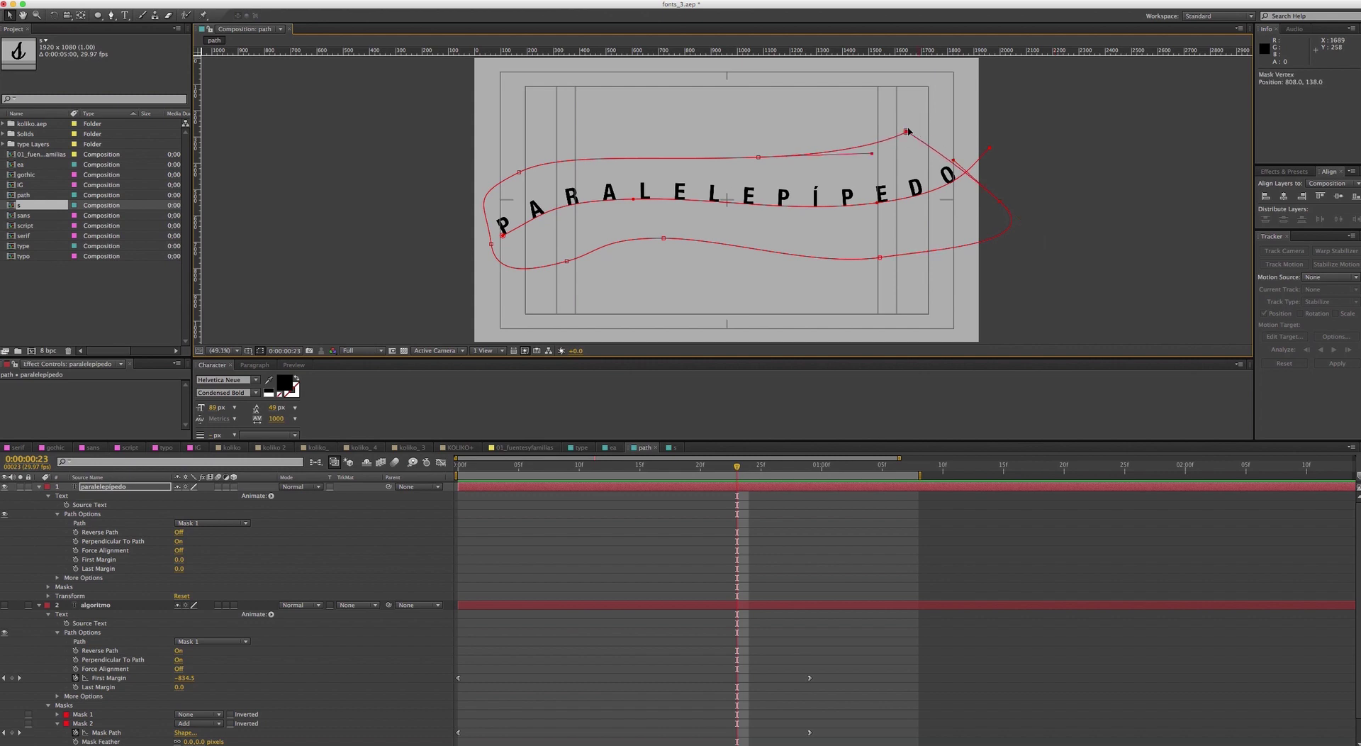
{"action": "left_click_drag", "start_coordinate": [1006, 206], "coordinate": [992, 140]}
{"action": "left_click_drag", "start_coordinate": [907, 131], "coordinate": [868, 158]}
{"action": "left_click_drag", "start_coordinate": [492, 244], "coordinate": [495, 240]}
{"action": "left_click_drag", "start_coordinate": [520, 173], "coordinate": [588, 147]}
{"action": "left_click_drag", "start_coordinate": [567, 261], "coordinate": [601, 266]}
{"action": "mouse_move", "coordinate": [496, 240]}
{"action": "left_mouse_down"}
{"action": "mouse_move", "coordinate": [510, 236]}
{"action": "mouse_move", "coordinate": [492, 226]}
{"action": "left_mouse_up"}
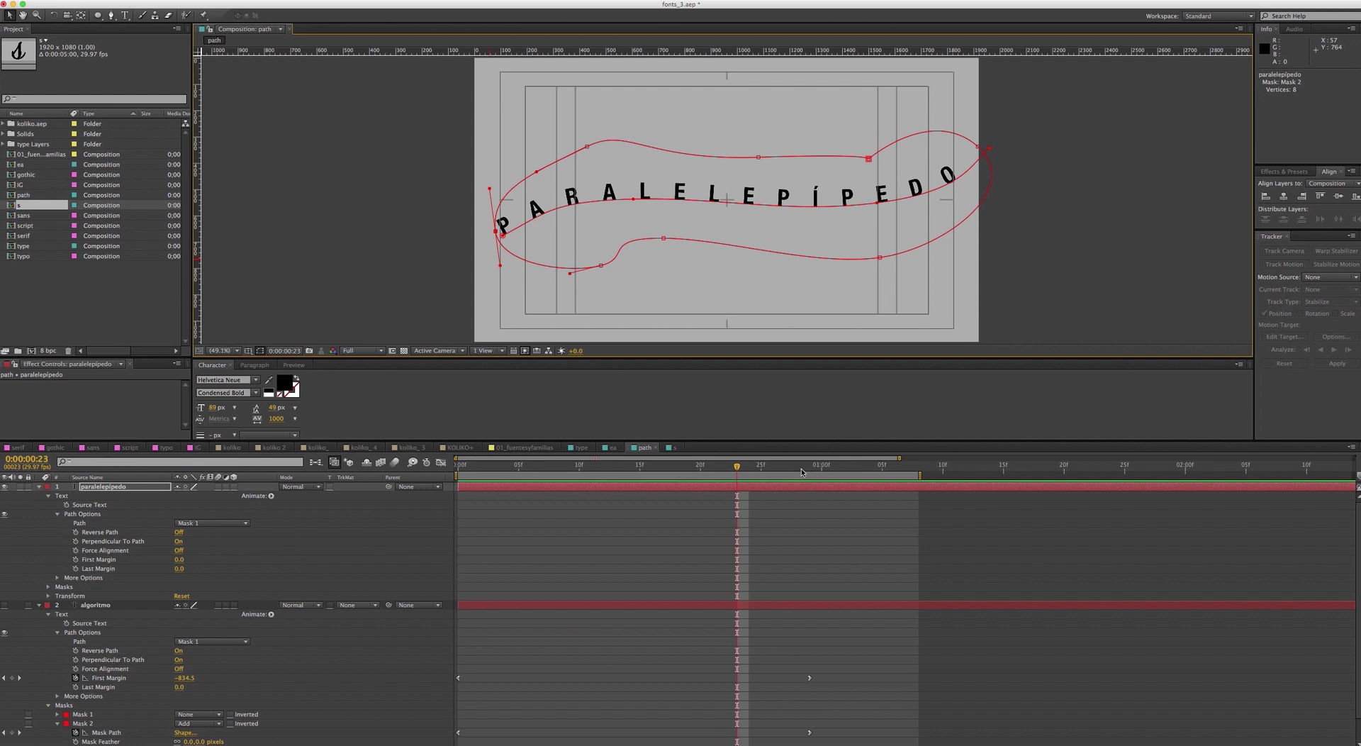
- Keyframe the PARALELEPÍPEDO layer's First Margin at 0 on 0:00:00:29 and at -1931 on the first frame
{"action": "left_click", "coordinate": [802, 471]}
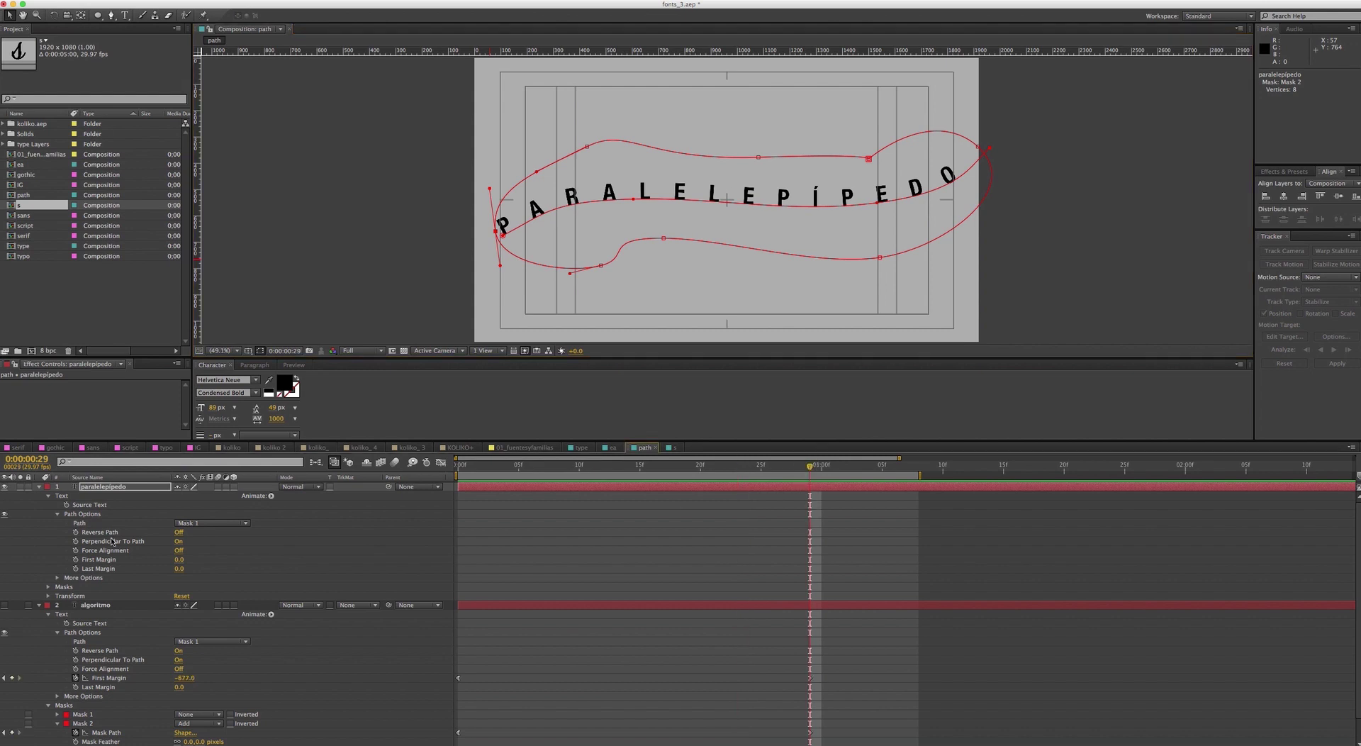
{"action": "left_click", "coordinate": [75, 560]}
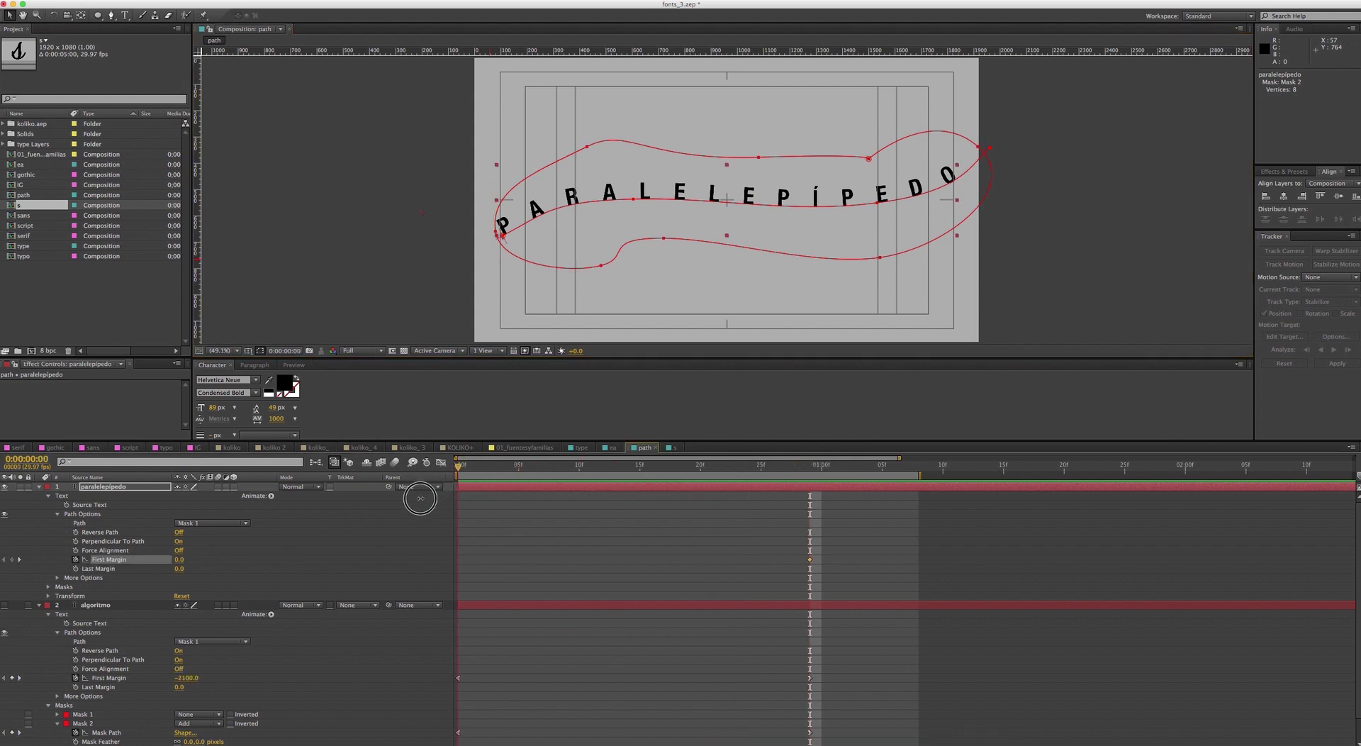
{"action": "key", "text": "Home"}
{"action": "left_click_drag", "start_coordinate": [181, 564], "coordinate": [74, 568]}
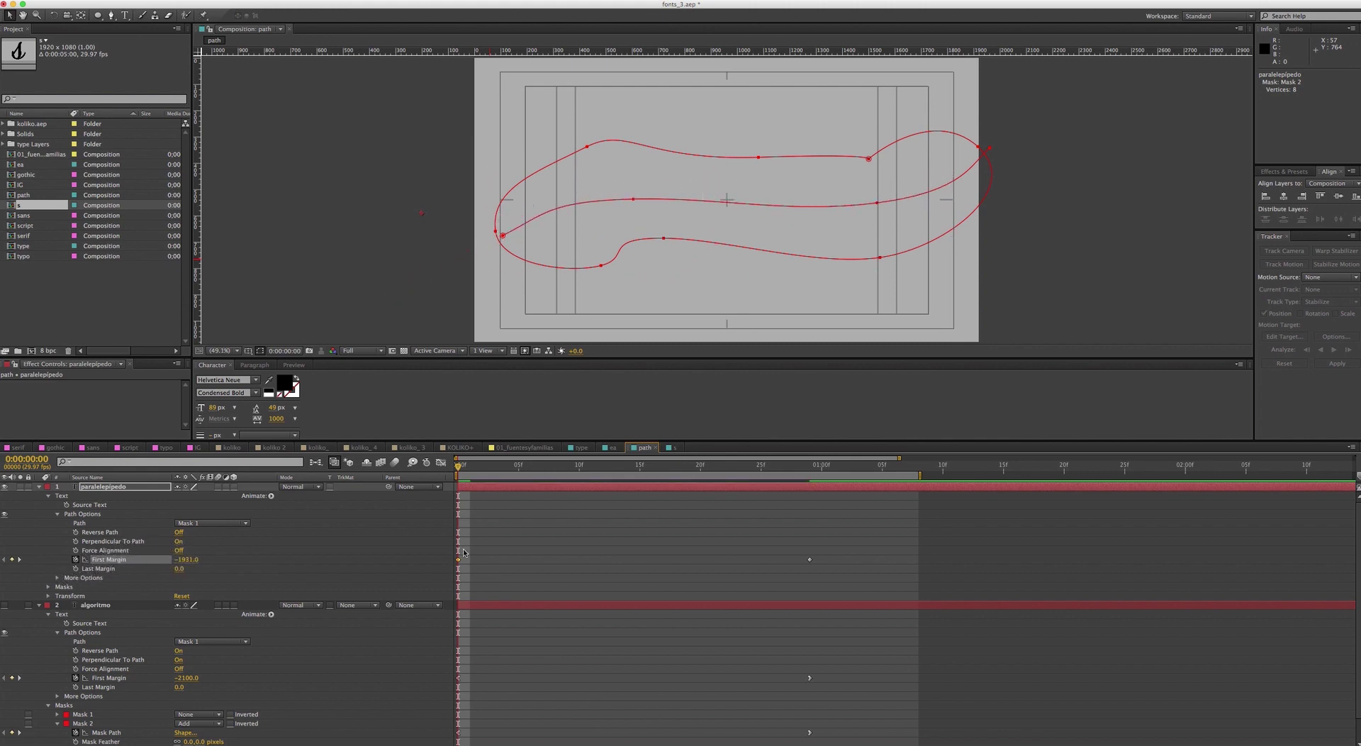
- Ease the PARALELEPÍPEDO layer's First Margin curve out of its first keyframe and into its end keyframe
{"action": "left_click", "coordinate": [441, 462]}
{"action": "left_click", "coordinate": [1025, 742]}
{"action": "left_click", "coordinate": [810, 499]}
{"action": "left_click", "coordinate": [1013, 742]}
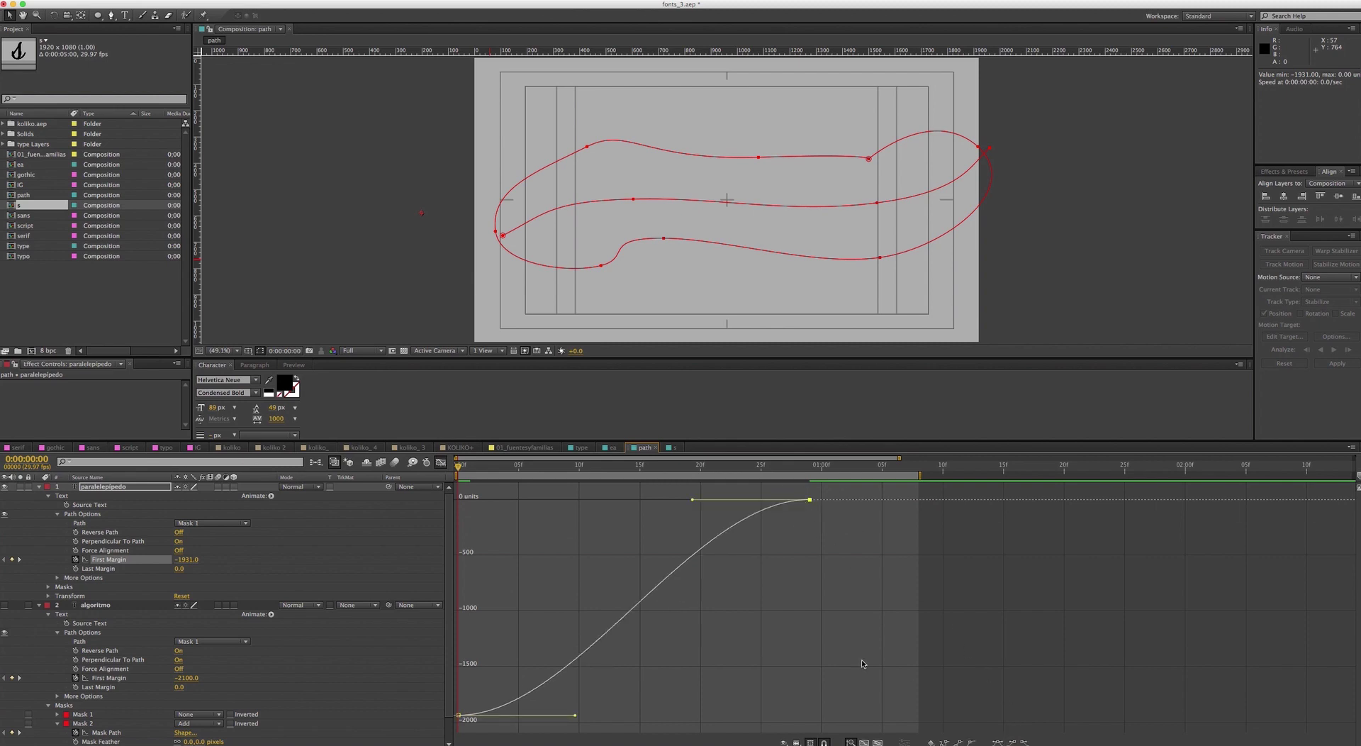
{"action": "left_click", "coordinate": [440, 461]}
- Preview the PARALELEPÍPEDO text animation and examine the finished word at 0:00:01:02
{"action": "left_click", "coordinate": [294, 365]}
{"action": "left_click", "coordinate": [298, 378]}
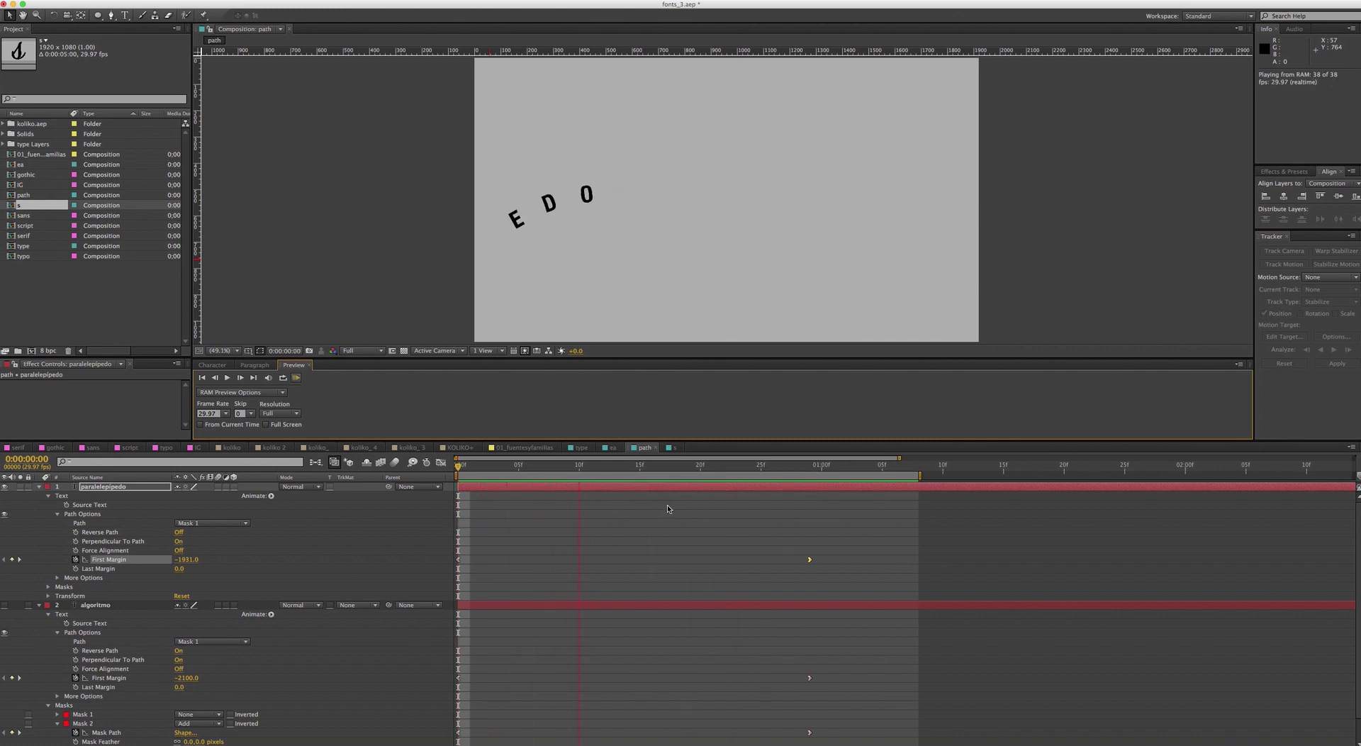
{"action": "key", "text": "space"}
{"action": "left_click", "coordinate": [663, 550]}
{"action": "left_click_drag", "start_coordinate": [691, 470], "coordinate": [845, 509]}
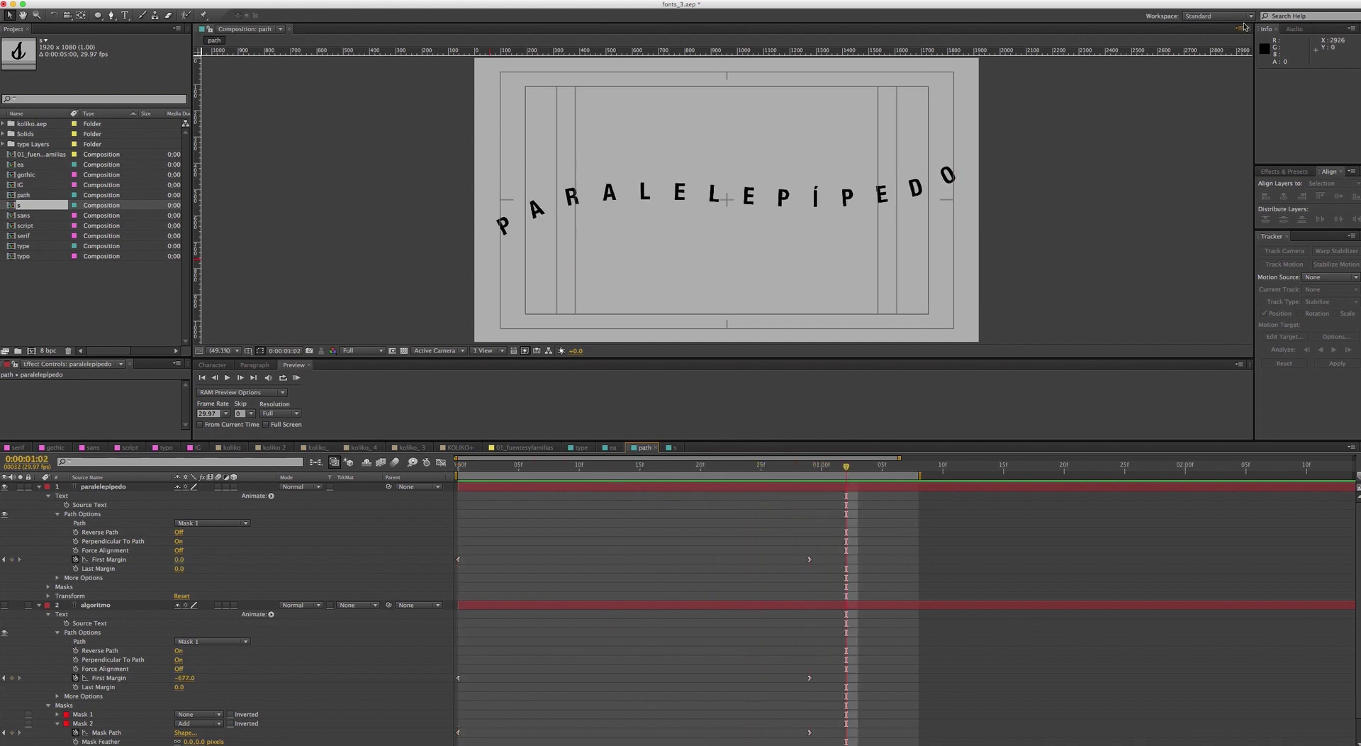